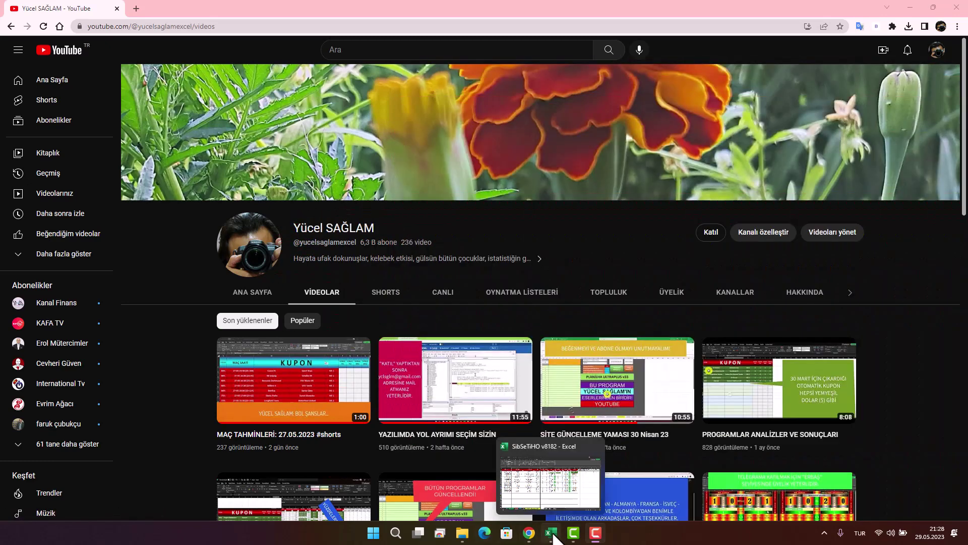
Step: Bring the SibSeTiHO v8182 betting workbook in Excel to the front, showing its BANKO sheet
{"action": "left_click", "coordinate": [550, 533]}
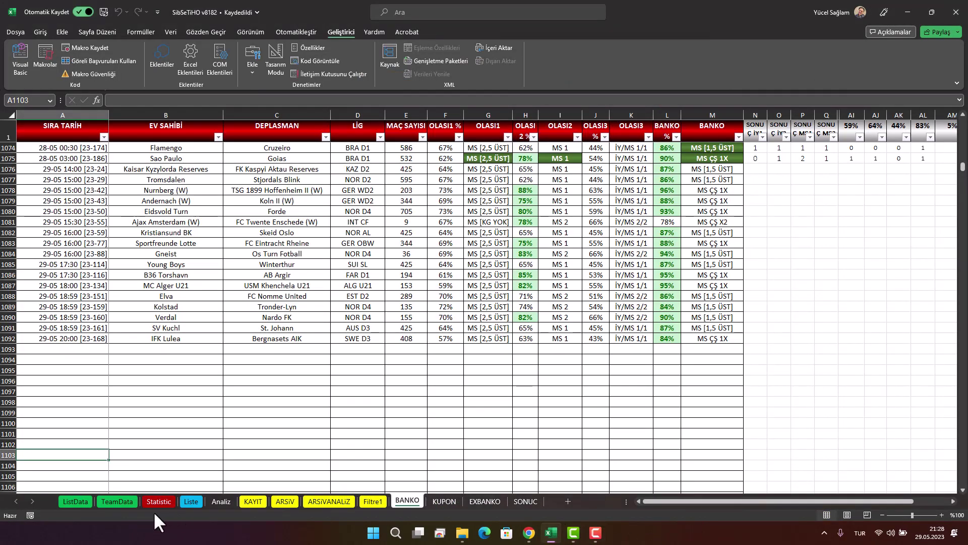
{"action": "left_click", "coordinate": [190, 501]}
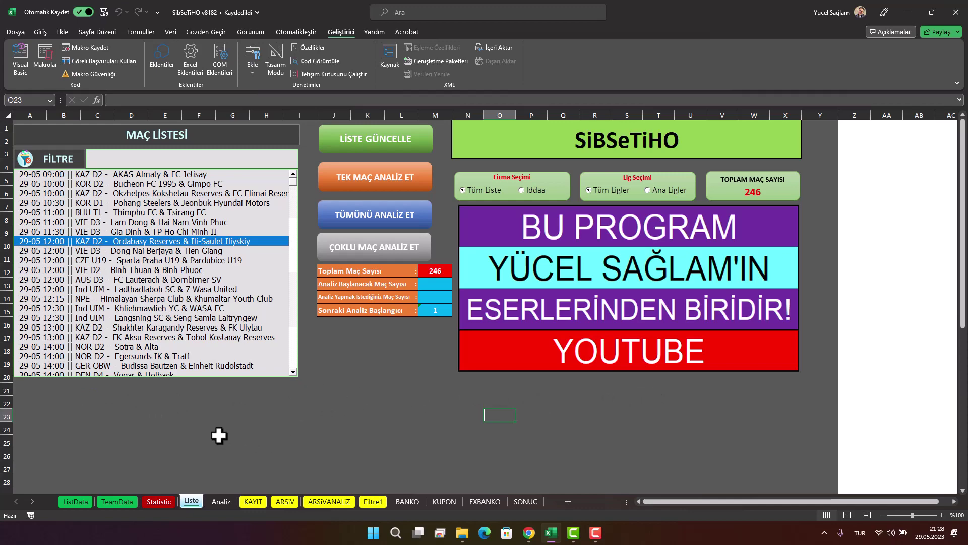
{"action": "left_click", "coordinate": [78, 500]}
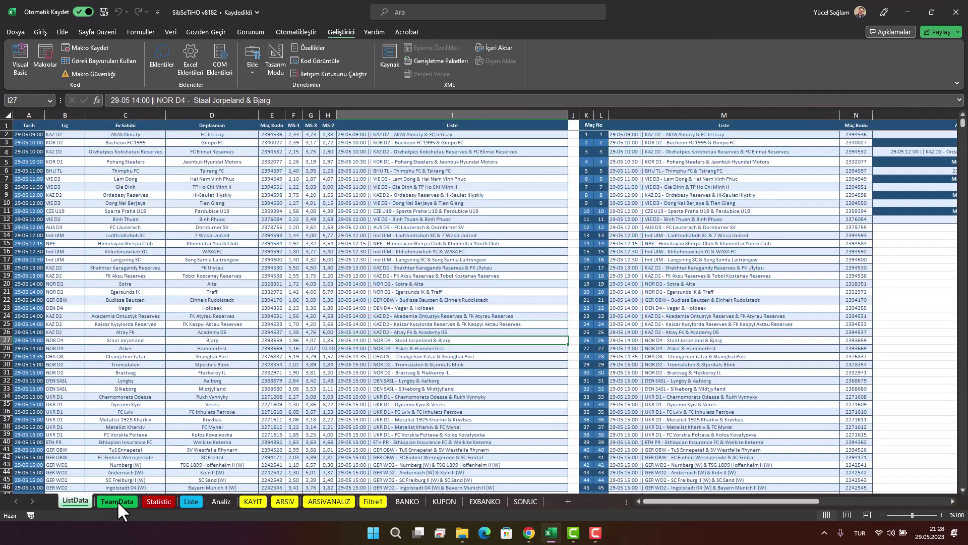
{"action": "left_click", "coordinate": [119, 500]}
{"action": "left_click", "coordinate": [162, 501]}
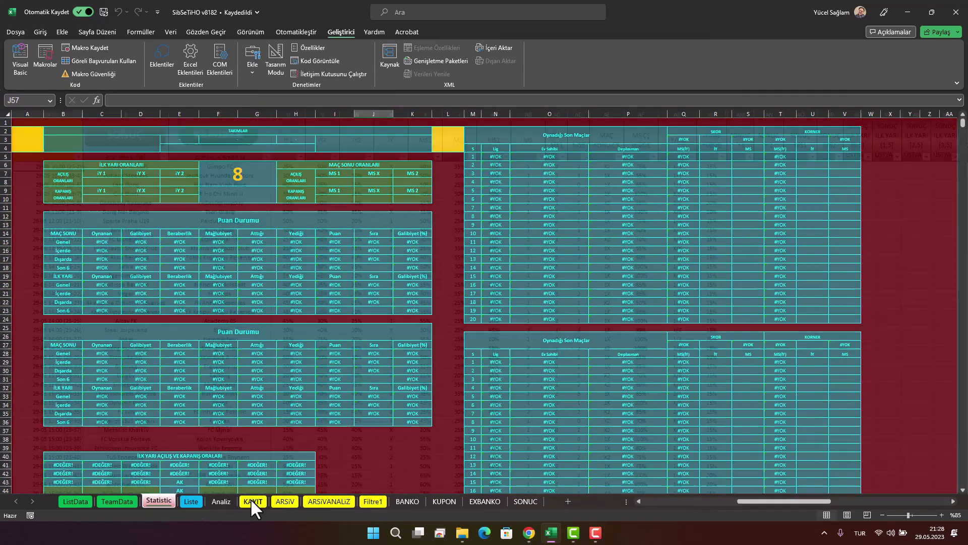
{"action": "left_click", "coordinate": [252, 501]}
{"action": "left_click", "coordinate": [222, 502]}
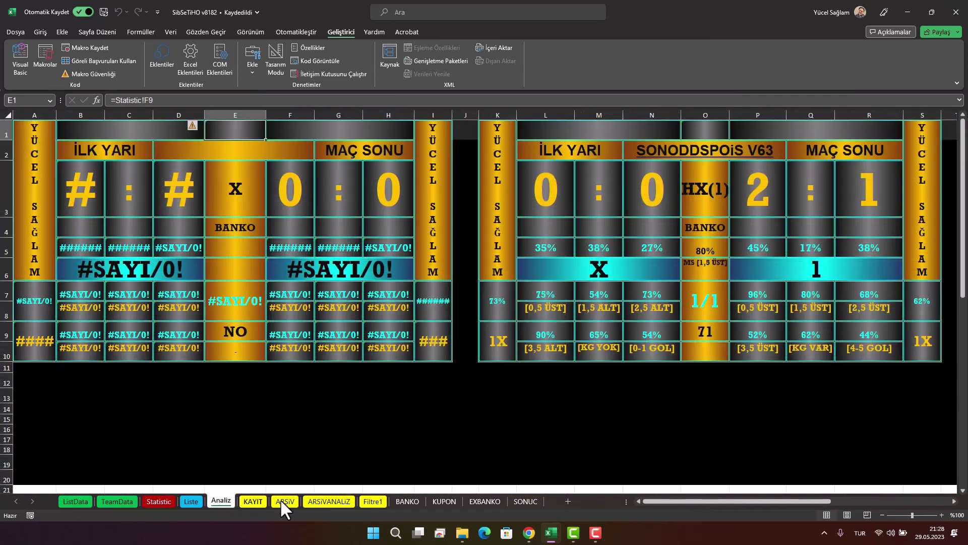
{"action": "left_click", "coordinate": [286, 501]}
{"action": "left_click", "coordinate": [331, 500]}
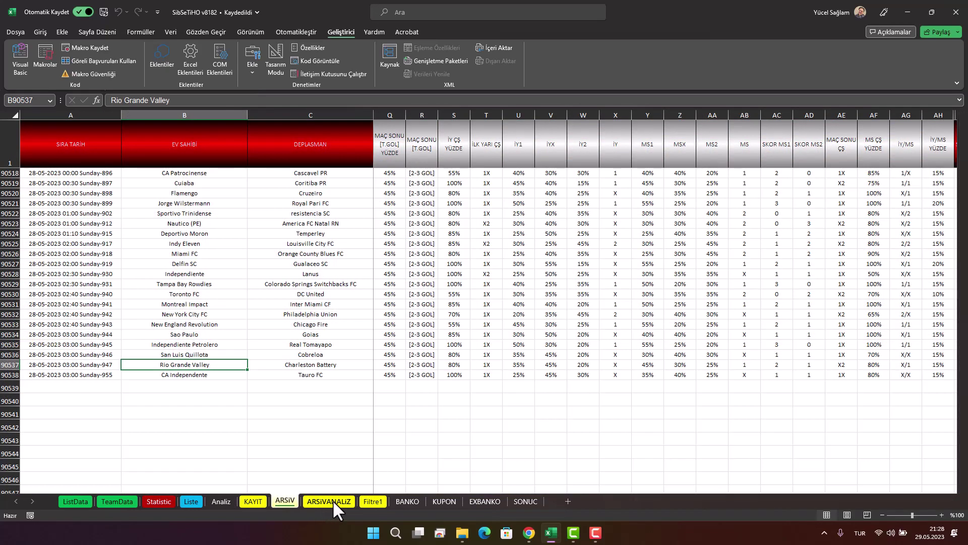
{"action": "left_click", "coordinate": [372, 500]}
{"action": "left_click", "coordinate": [406, 500]}
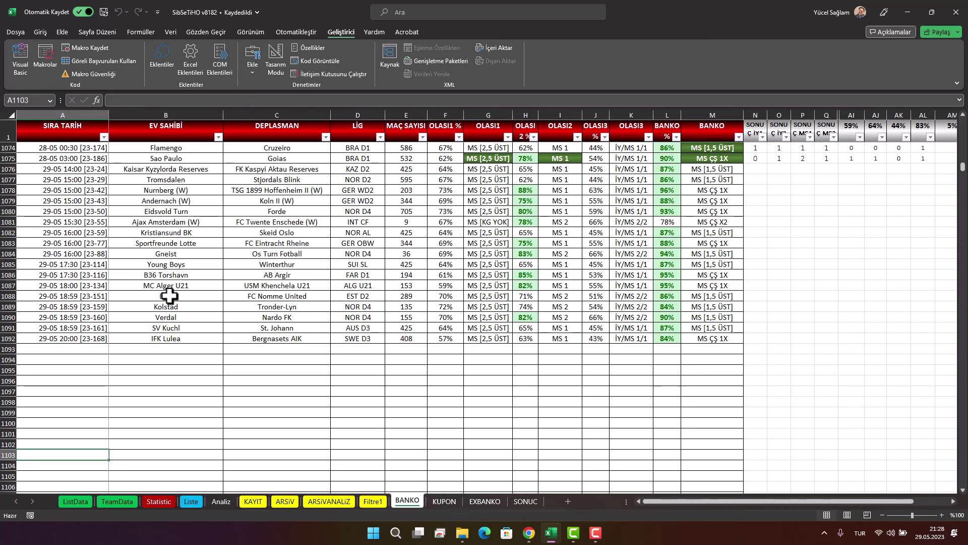
{"action": "scroll", "coordinate": [321, 316], "scroll_direction": "up", "scroll_amount": 1}
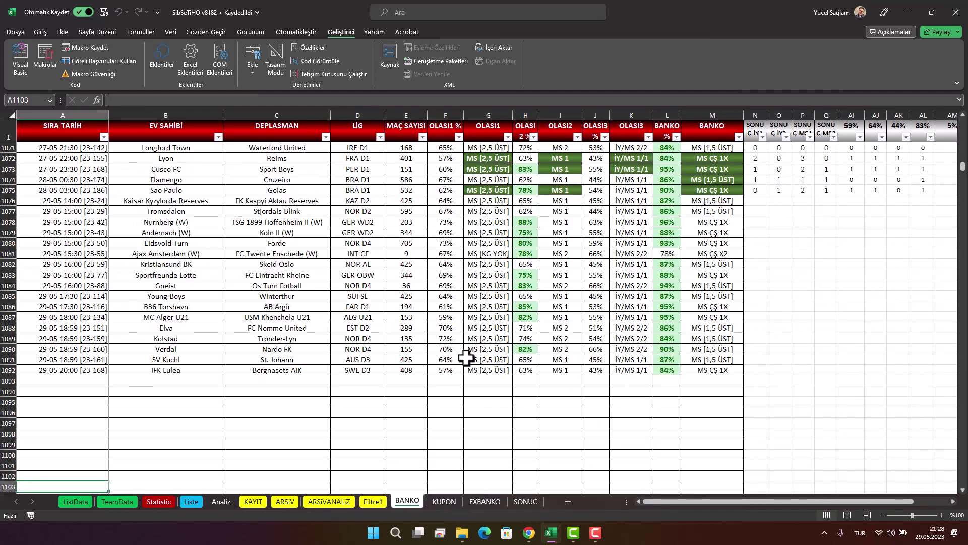
{"action": "scroll", "coordinate": [466, 357], "scroll_direction": "up", "scroll_amount": 2}
{"action": "scroll", "coordinate": [466, 358], "scroll_direction": "up", "scroll_amount": 1}
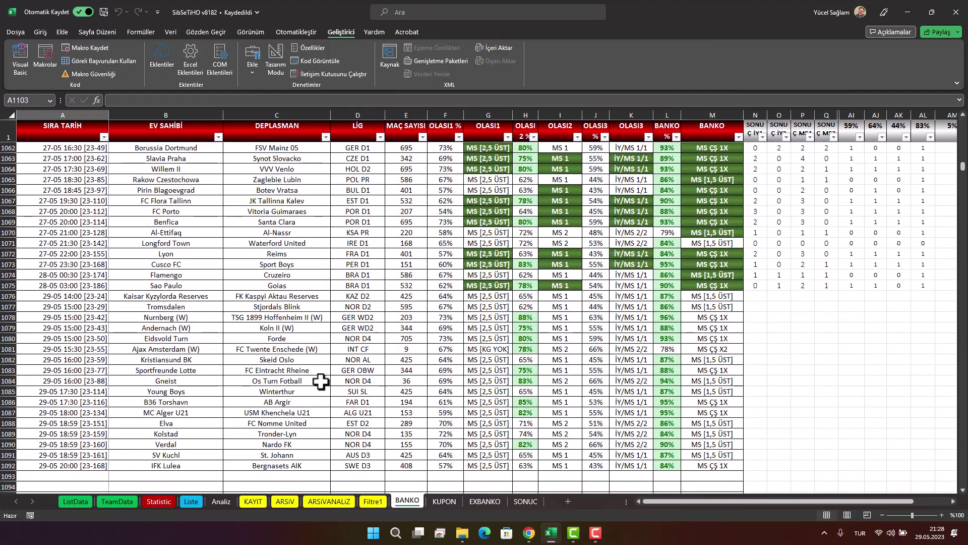
{"action": "scroll", "coordinate": [652, 318], "scroll_direction": "up", "scroll_amount": 2}
{"action": "scroll", "coordinate": [652, 317], "scroll_direction": "up", "scroll_amount": 2}
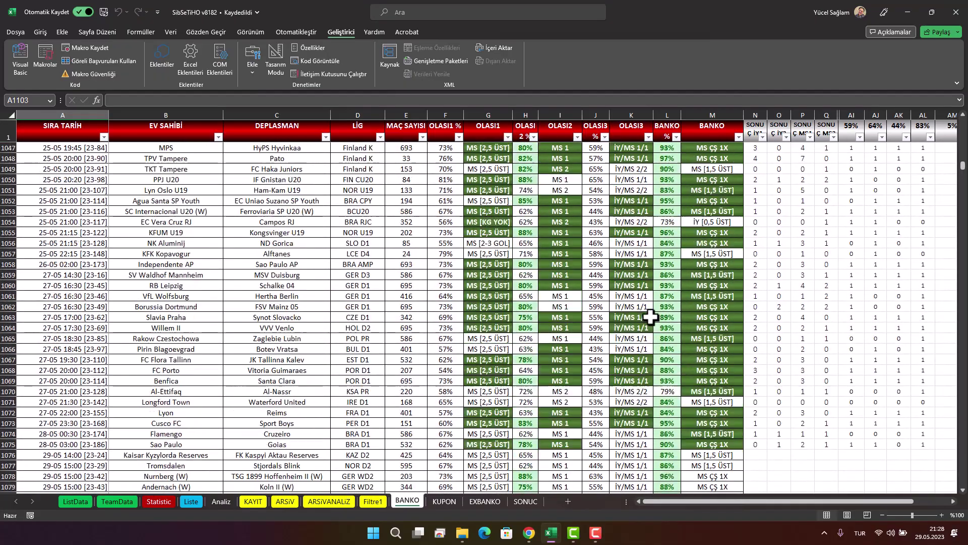
{"action": "scroll", "coordinate": [650, 317], "scroll_direction": "up", "scroll_amount": 1}
{"action": "scroll", "coordinate": [650, 316], "scroll_direction": "up", "scroll_amount": 1}
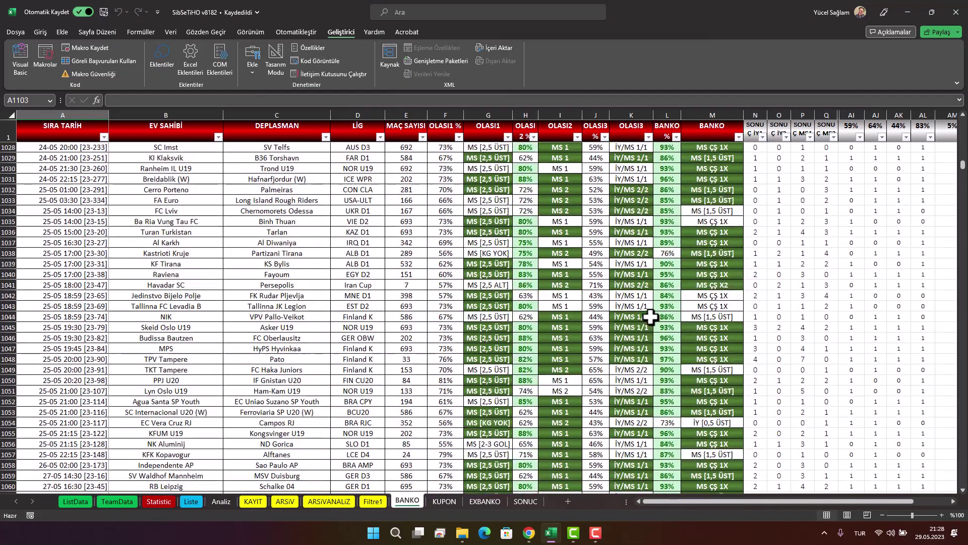
{"action": "scroll", "coordinate": [650, 317], "scroll_direction": "up", "scroll_amount": 2}
{"action": "scroll", "coordinate": [650, 317], "scroll_direction": "down", "scroll_amount": 7}
{"action": "scroll", "coordinate": [648, 325], "scroll_direction": "down", "scroll_amount": 1}
{"action": "scroll", "coordinate": [605, 353], "scroll_direction": "down", "scroll_amount": 2}
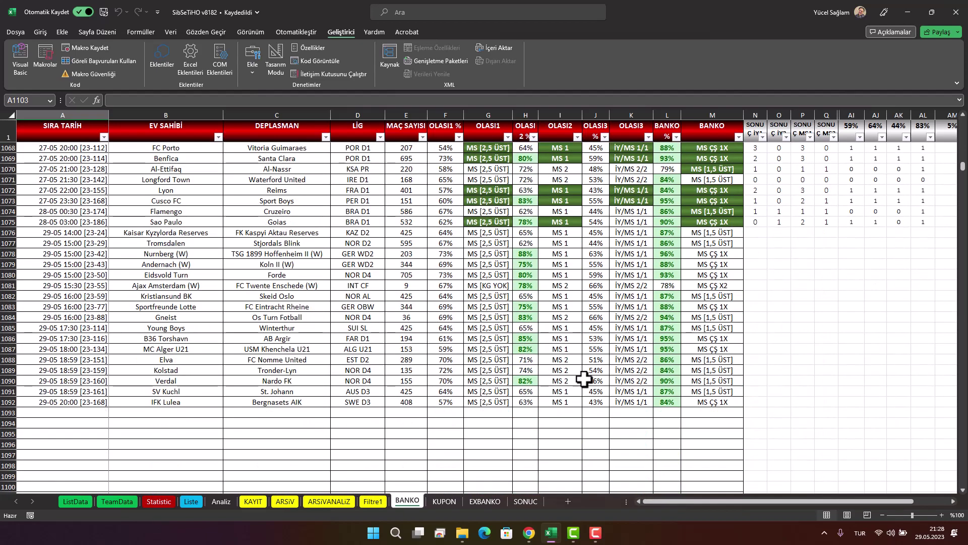
{"action": "left_click", "coordinate": [444, 500]}
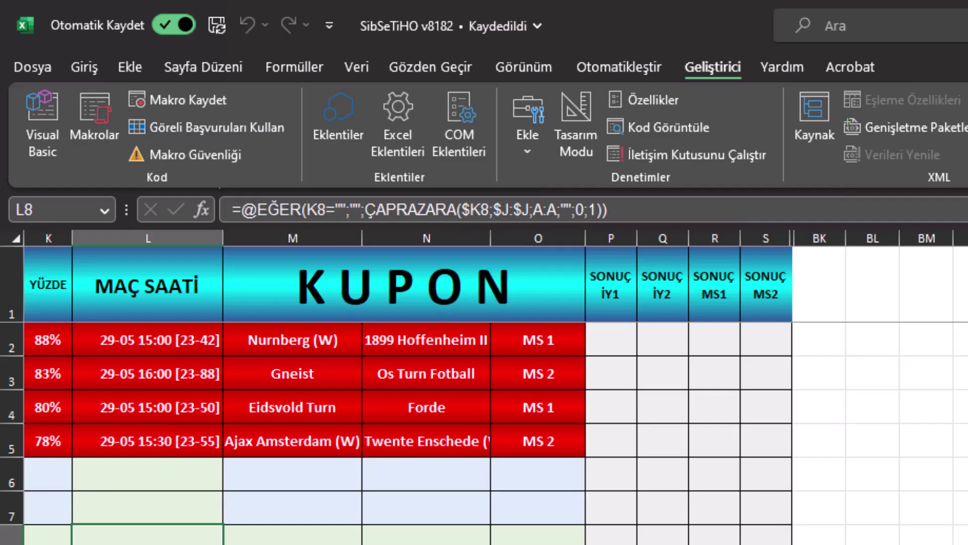
{"action": "key", "text": "ctrl+Page_Up"}
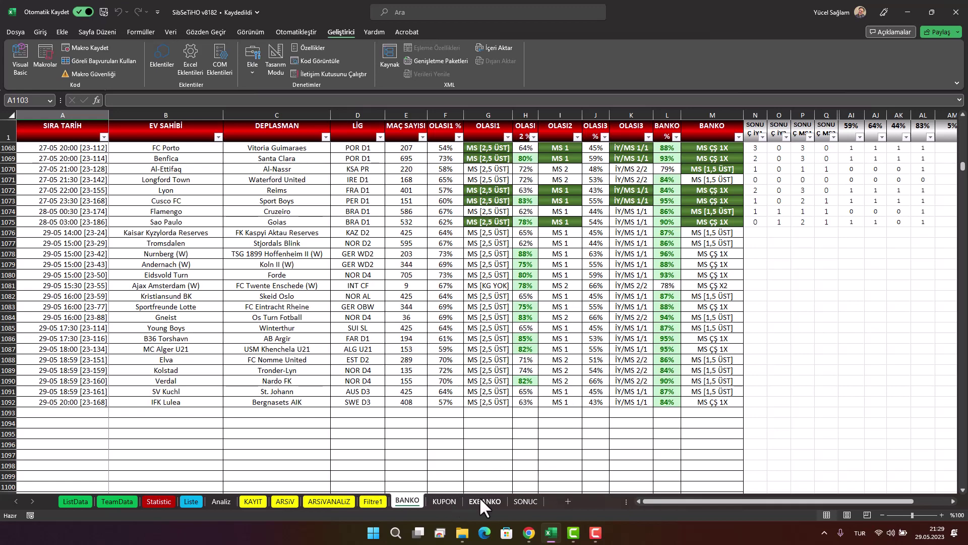
{"action": "mouse_move", "coordinate": [528, 533]}
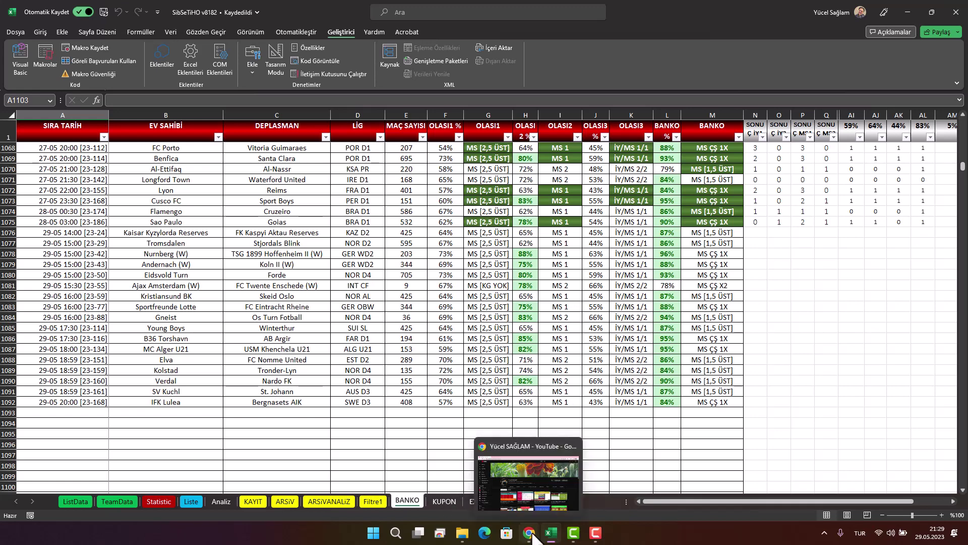
Step: Switch back to the YouTube channel's Videos page in Chrome and glance through the recent uploads
{"action": "left_click", "coordinate": [529, 533]}
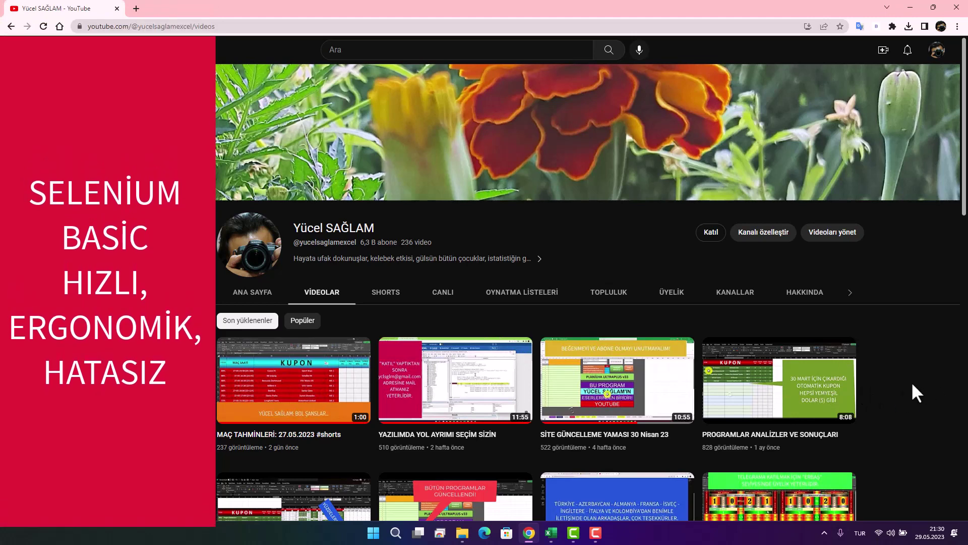
{"action": "scroll", "coordinate": [912, 384], "scroll_direction": "down", "scroll_amount": 2}
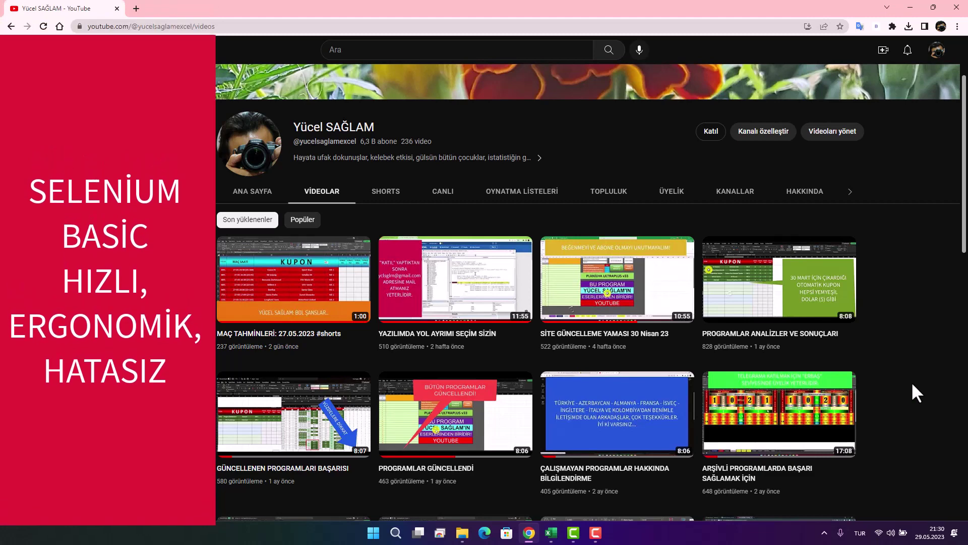
{"action": "scroll", "coordinate": [912, 384], "scroll_direction": "up", "scroll_amount": 2}
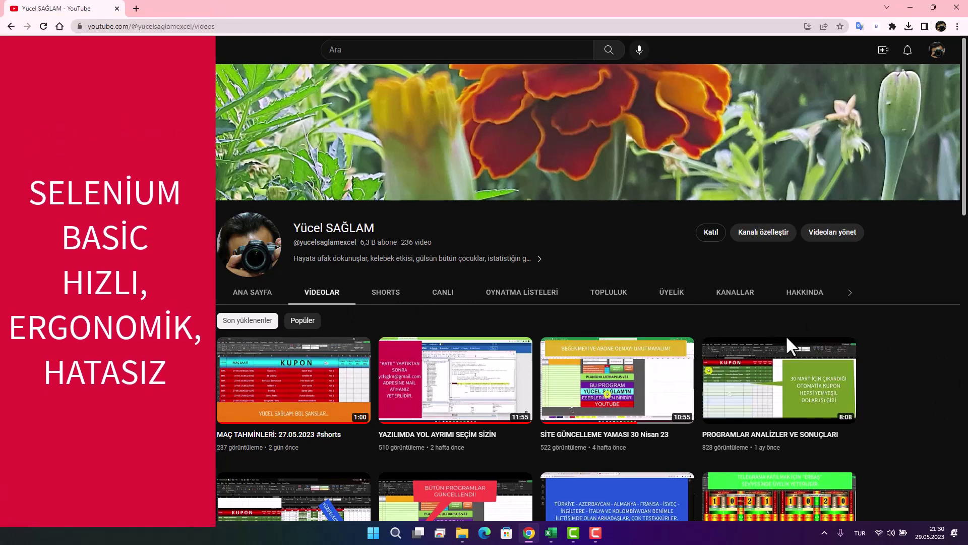
Step: In a new tab, search Google for 'selenium basic 2.0 9.0 download'
{"action": "left_click", "coordinate": [136, 8]}
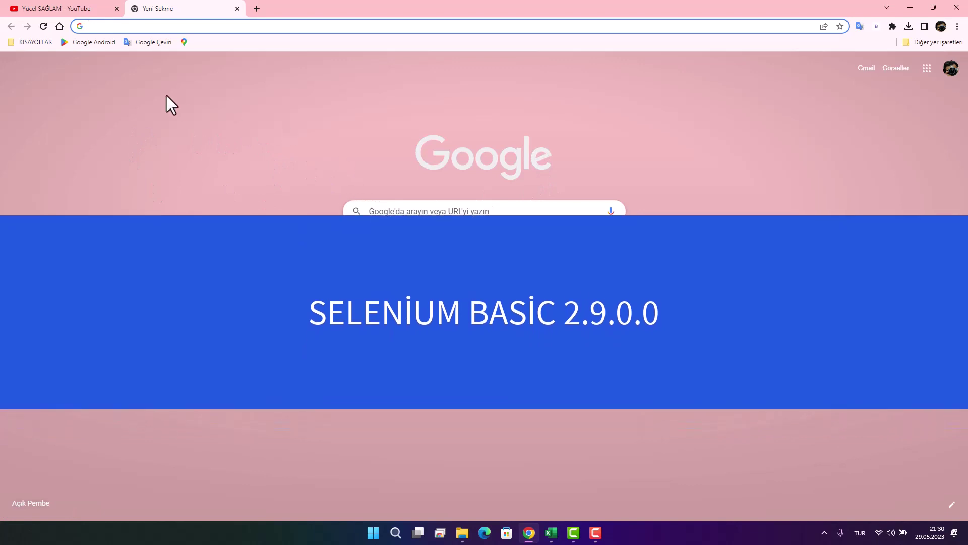
{"action": "type", "text": "selen"}
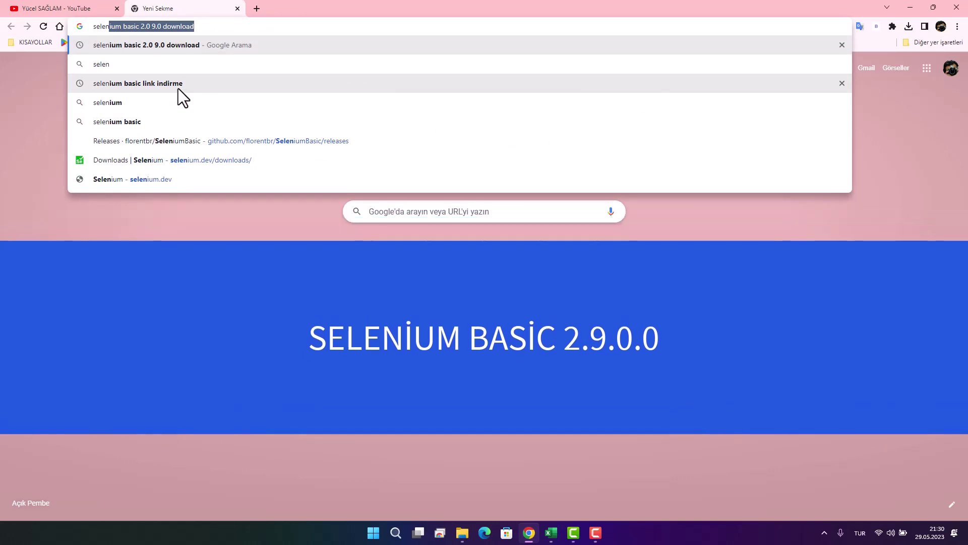
{"action": "key", "text": "Return"}
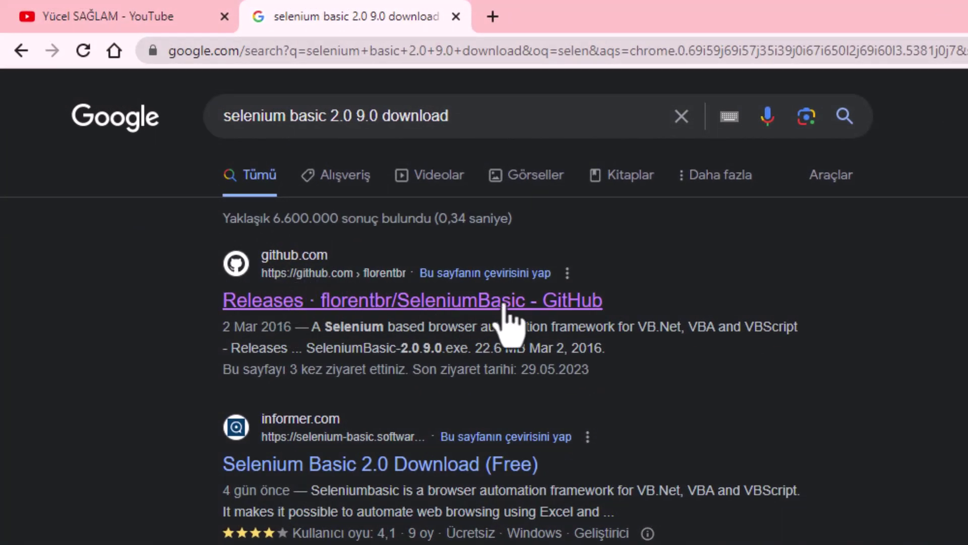
Step: Download SeleniumBasic-2.0.9.0.exe from the GitHub Releases page and show it in its Downloads folder
{"action": "left_click", "coordinate": [462, 302]}
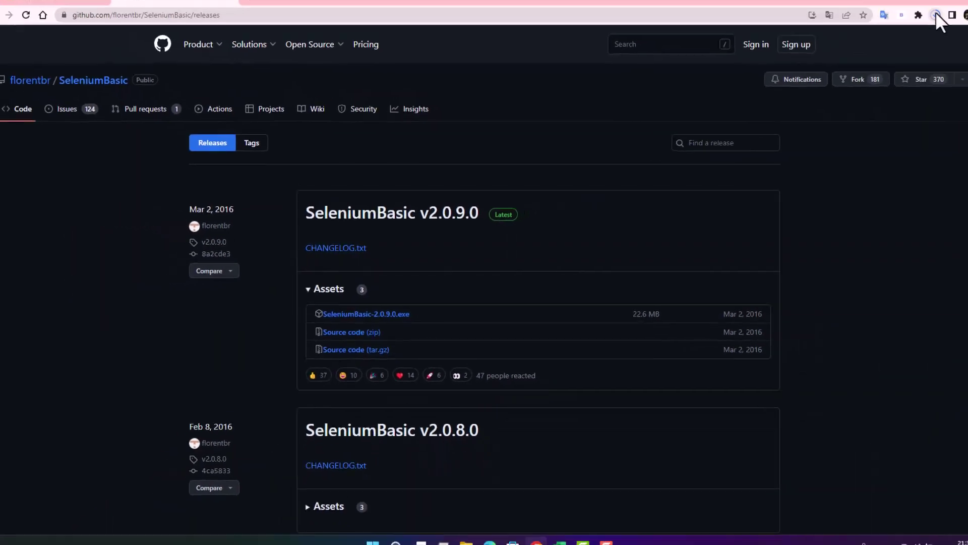
{"action": "left_click", "coordinate": [908, 26]}
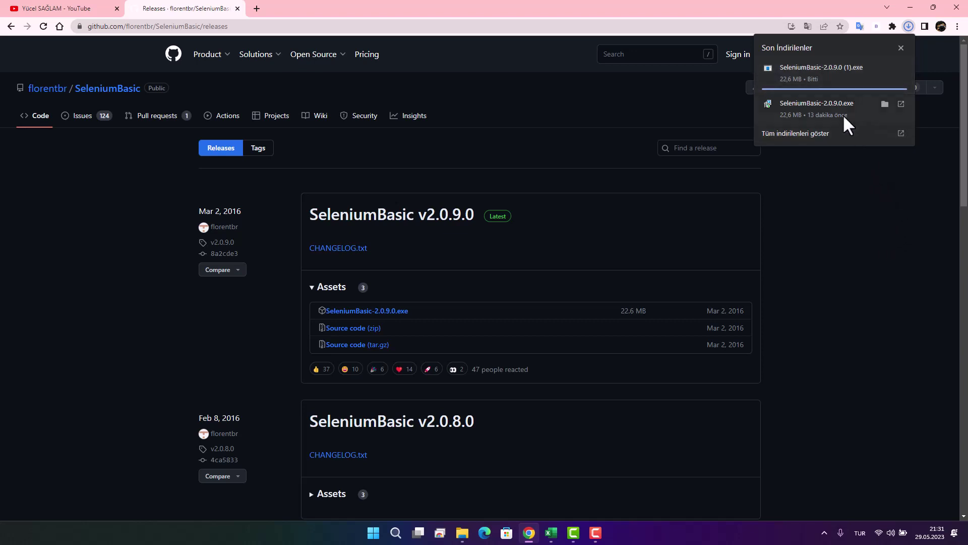
{"action": "left_click", "coordinate": [885, 201]}
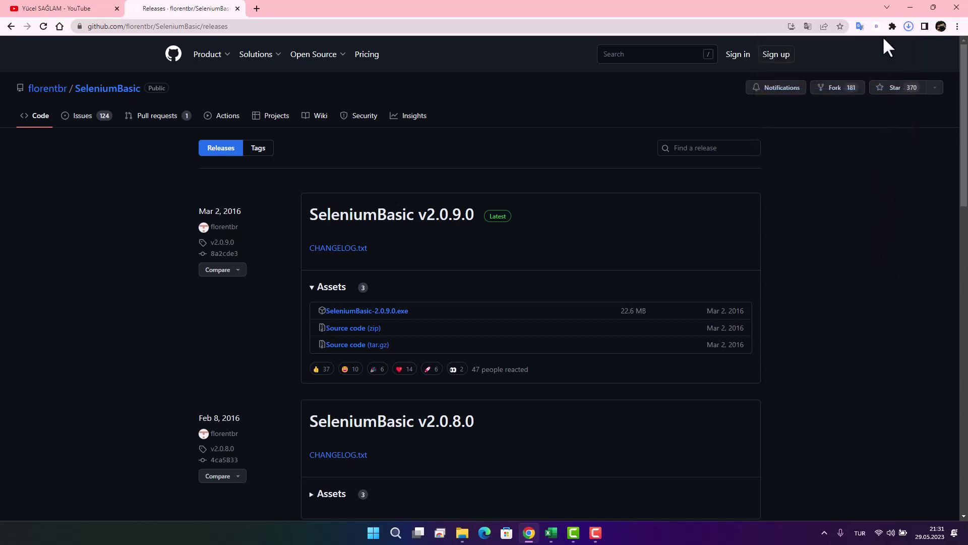
{"action": "left_click", "coordinate": [909, 27]}
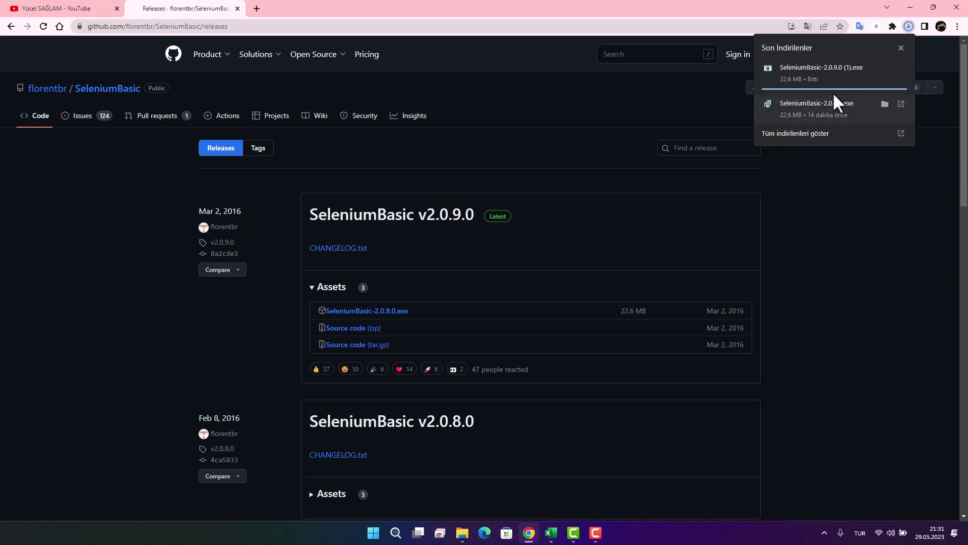
{"action": "mouse_move", "coordinate": [817, 103]}
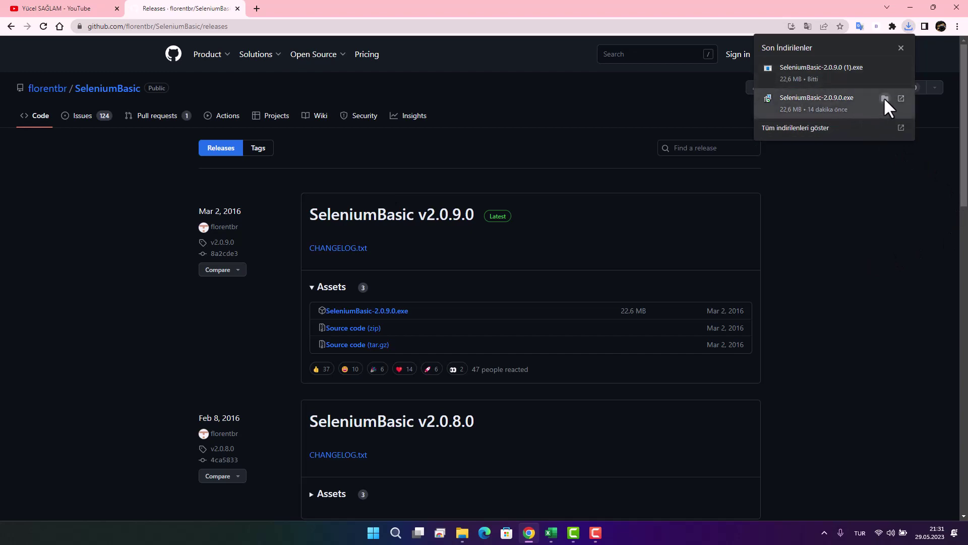
{"action": "left_click", "coordinate": [885, 98]}
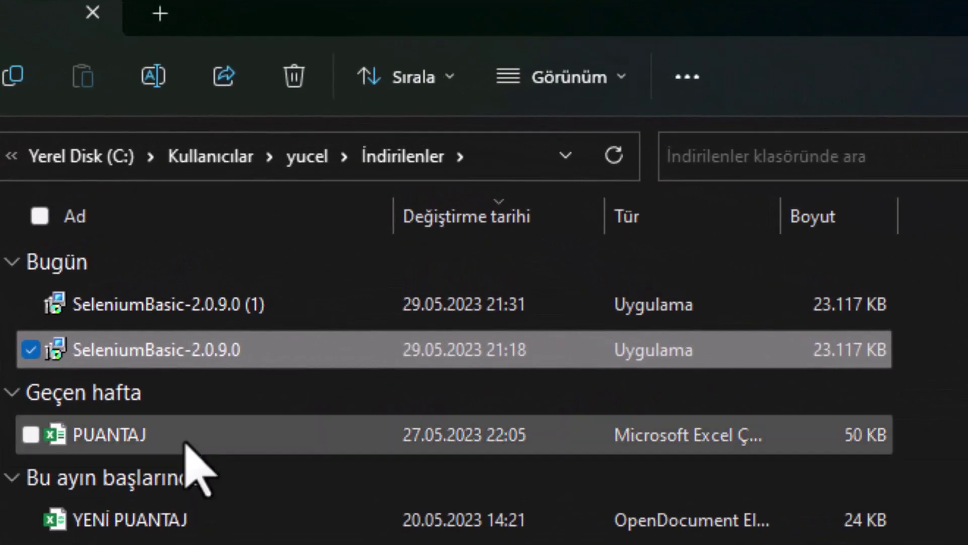
Step: Delete the duplicate SeleniumBasic-2.0.9.0 (1) download and run the installer past its security warning
{"action": "left_click", "coordinate": [218, 303]}
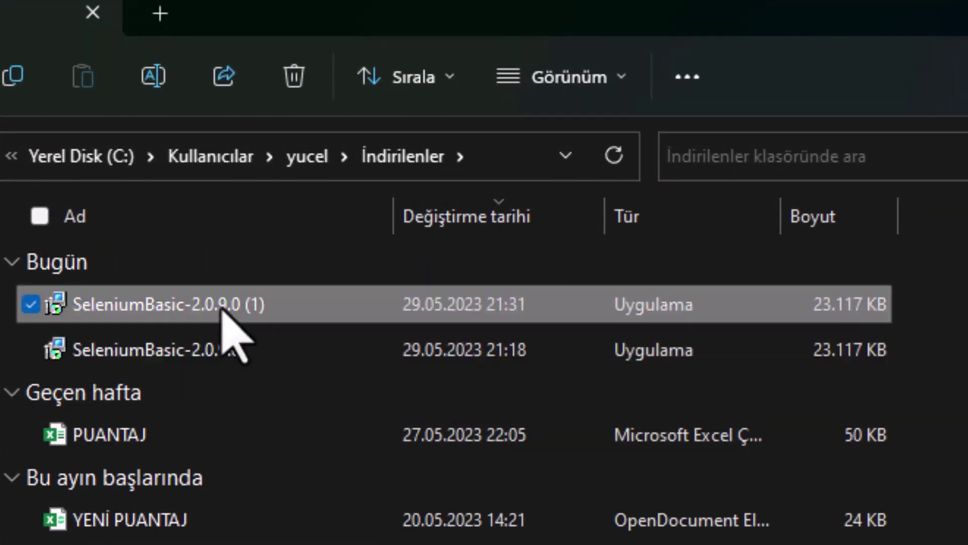
{"action": "key", "text": "Delete"}
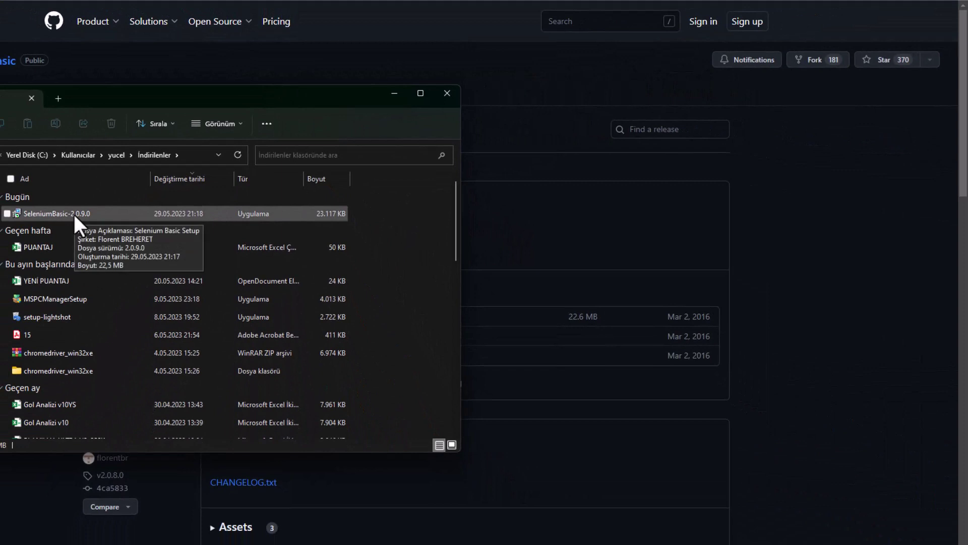
{"action": "double_click", "coordinate": [68, 213]}
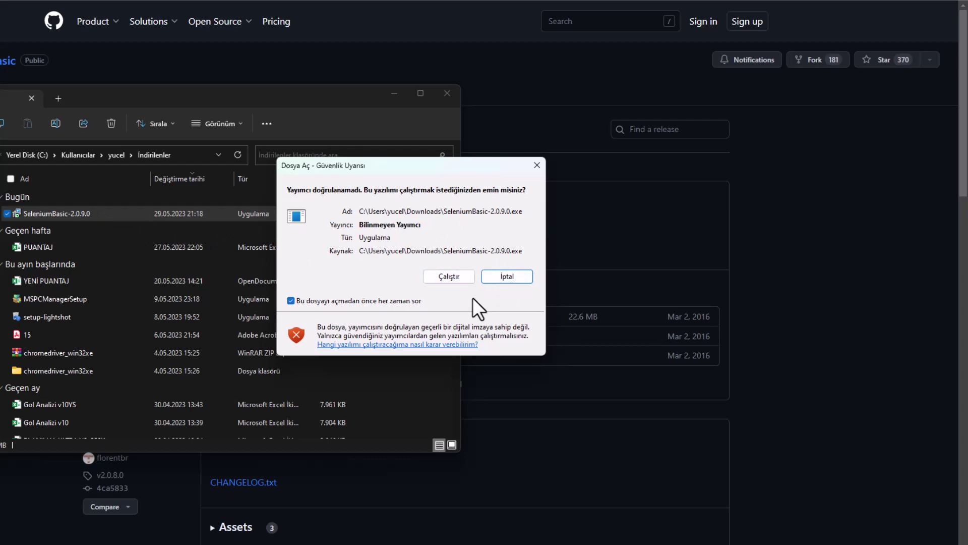
{"action": "left_click", "coordinate": [543, 167]}
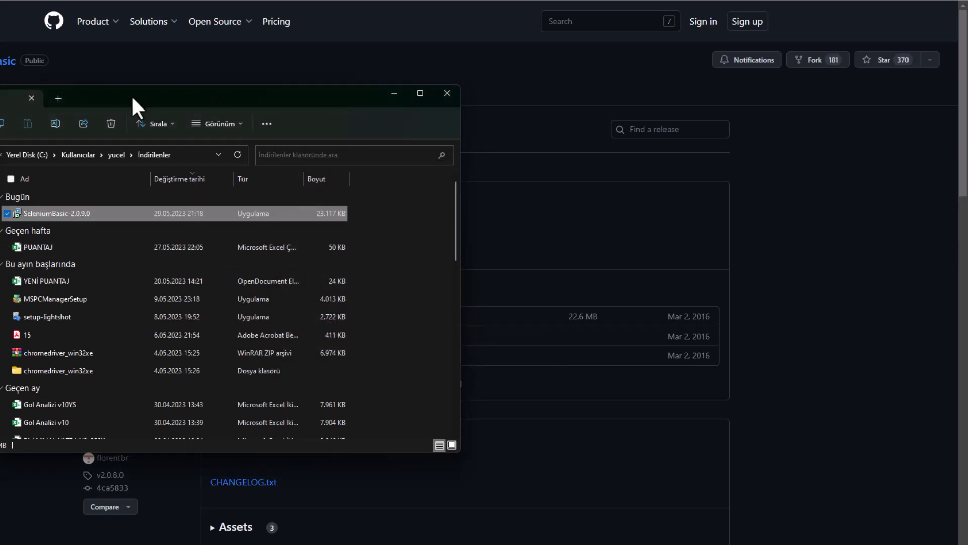
Step: Open a second File Explorer tab on the Home view with recent workbooks
{"action": "left_click_drag", "start_coordinate": [132, 97], "coordinate": [118, 112]}
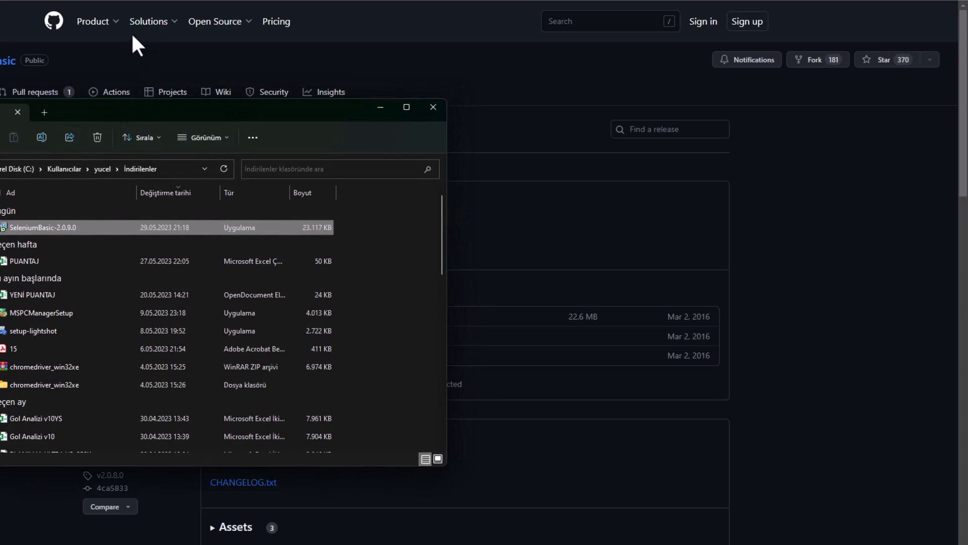
{"action": "left_click", "coordinate": [44, 113]}
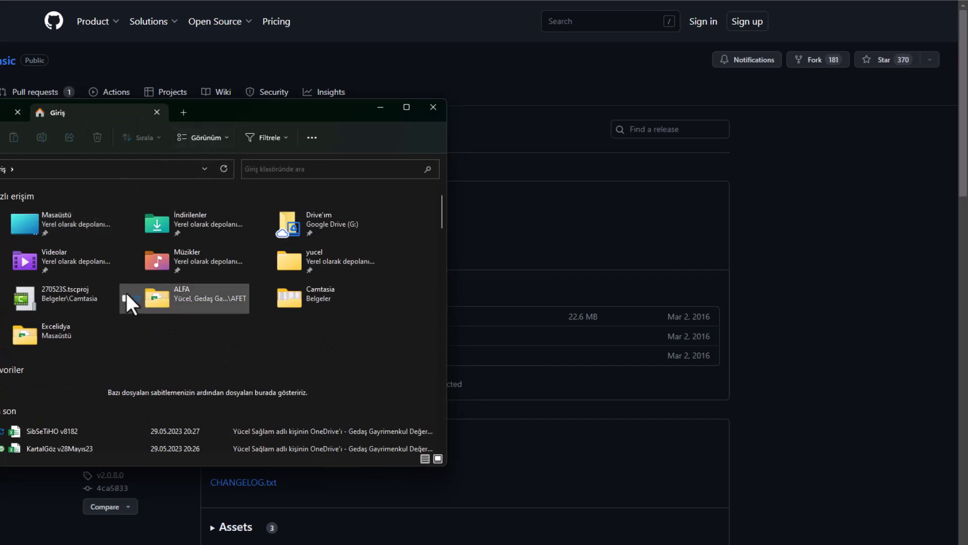
{"action": "scroll", "coordinate": [125, 291], "scroll_direction": "down", "scroll_amount": 3}
{"action": "scroll", "coordinate": [125, 290], "scroll_direction": "down", "scroll_amount": 2}
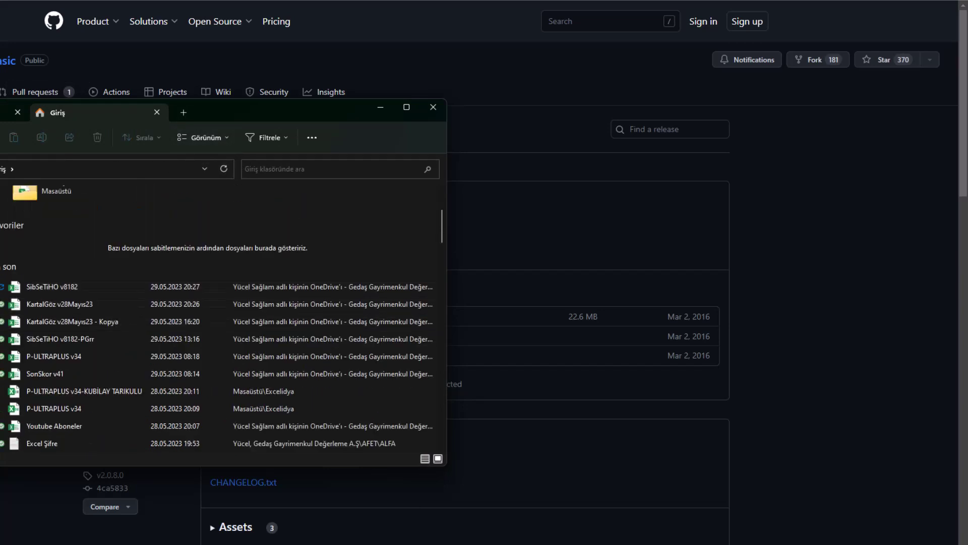
Step: Browse from This PC through the C: drive and Kullanıcılar into the user's profile folder
{"action": "left_click", "coordinate": [2, 329]}
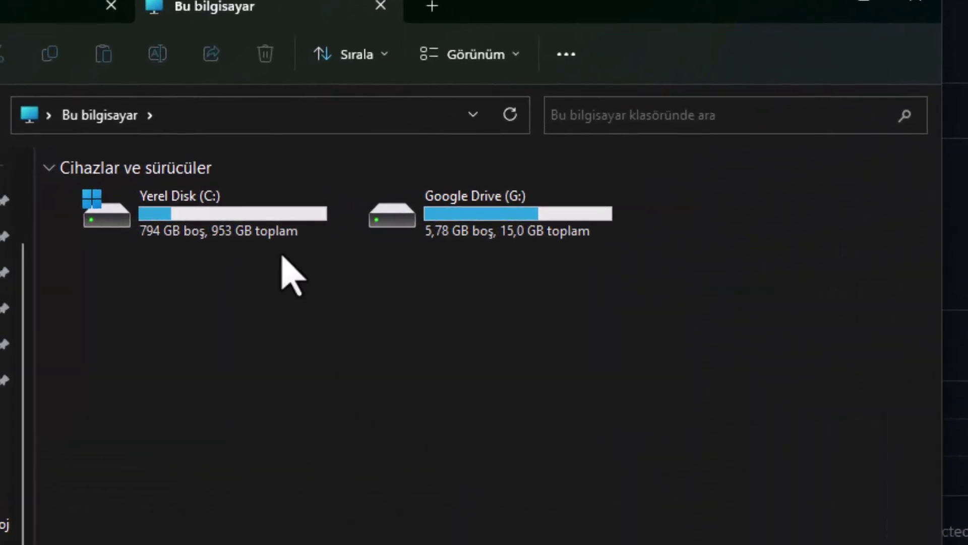
{"action": "double_click", "coordinate": [218, 201]}
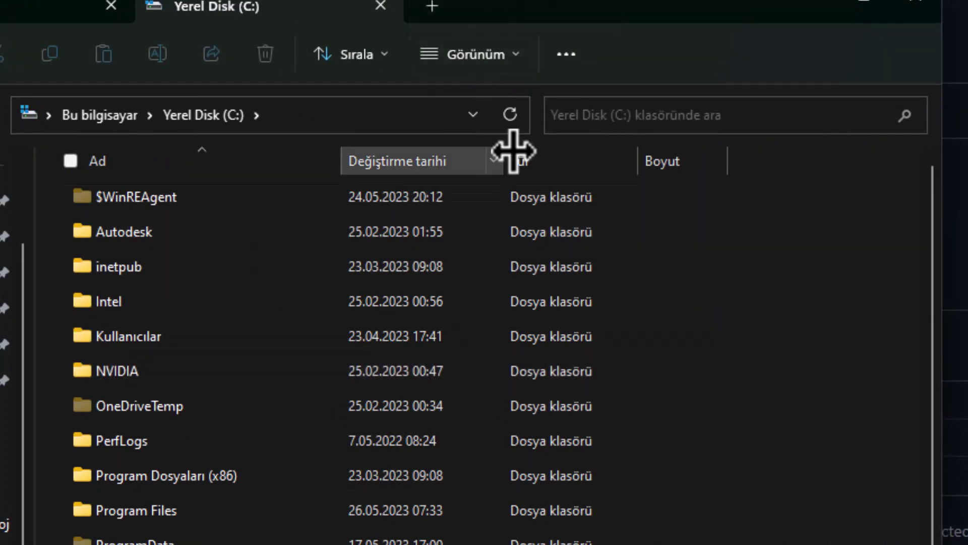
{"action": "left_click", "coordinate": [520, 61]}
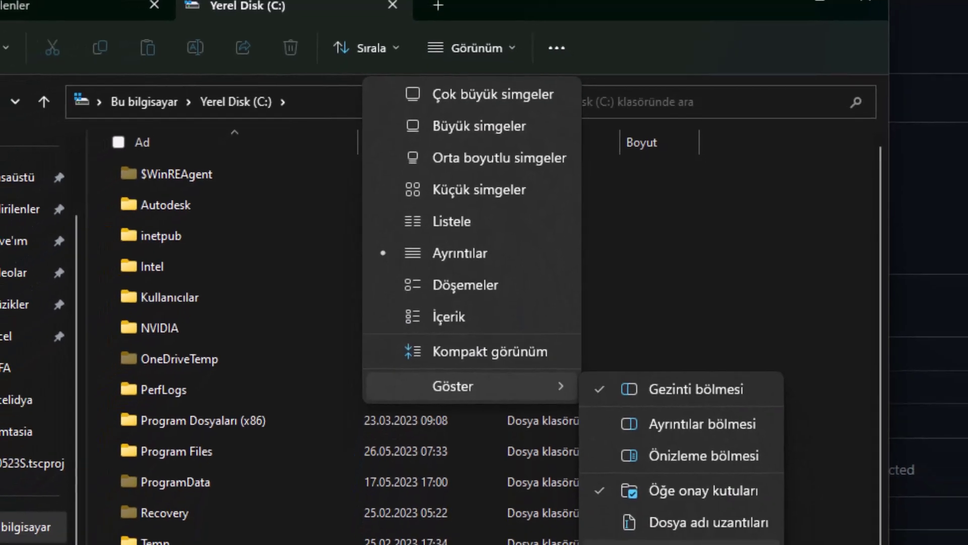
{"action": "mouse_move", "coordinate": [472, 367]}
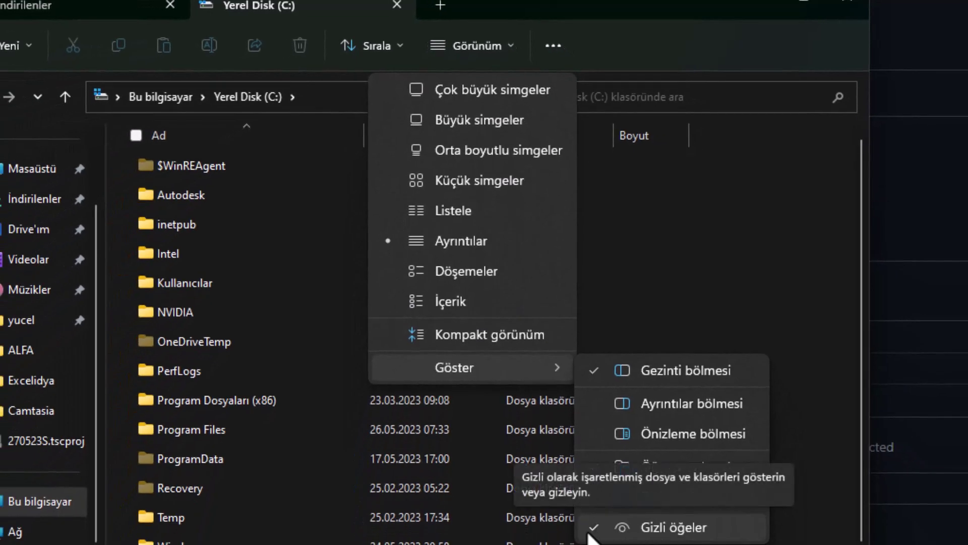
{"action": "left_click", "coordinate": [595, 530]}
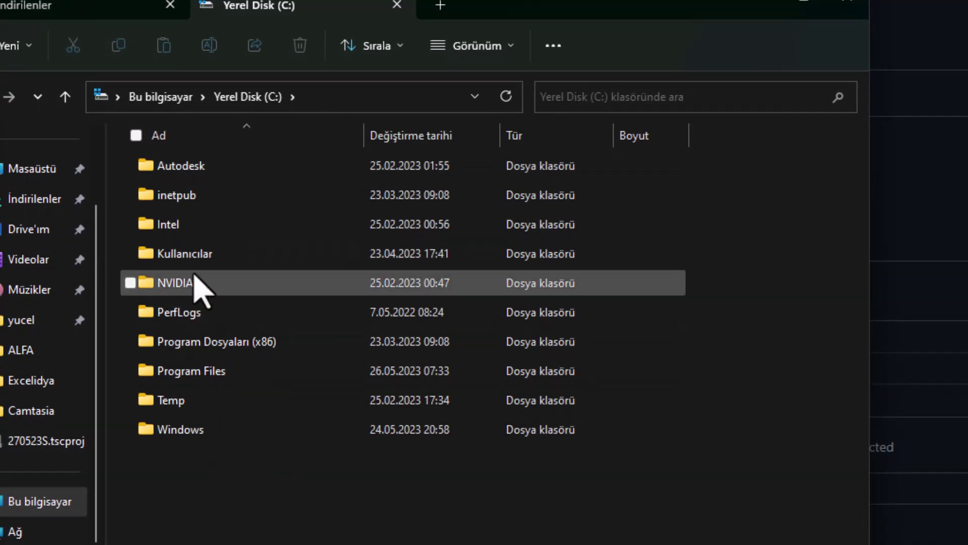
{"action": "double_click", "coordinate": [211, 255]}
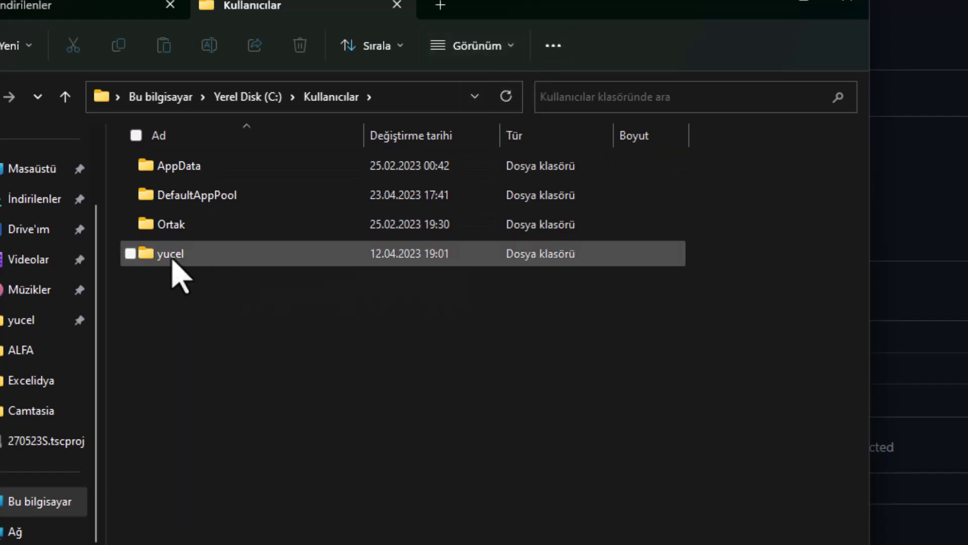
{"action": "double_click", "coordinate": [173, 260]}
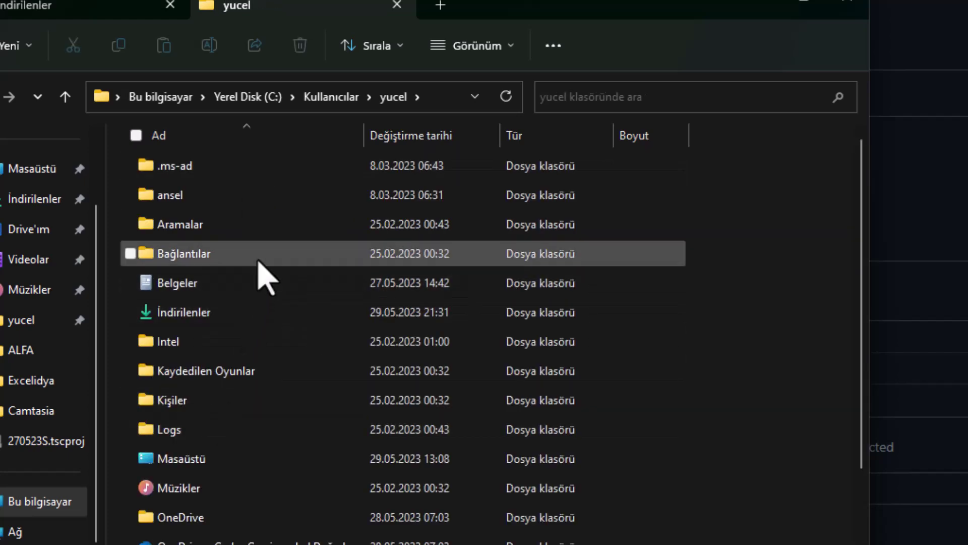
{"action": "scroll", "coordinate": [259, 274], "scroll_direction": "down", "scroll_amount": 1}
{"action": "scroll", "coordinate": [259, 275], "scroll_direction": "up", "scroll_amount": 1}
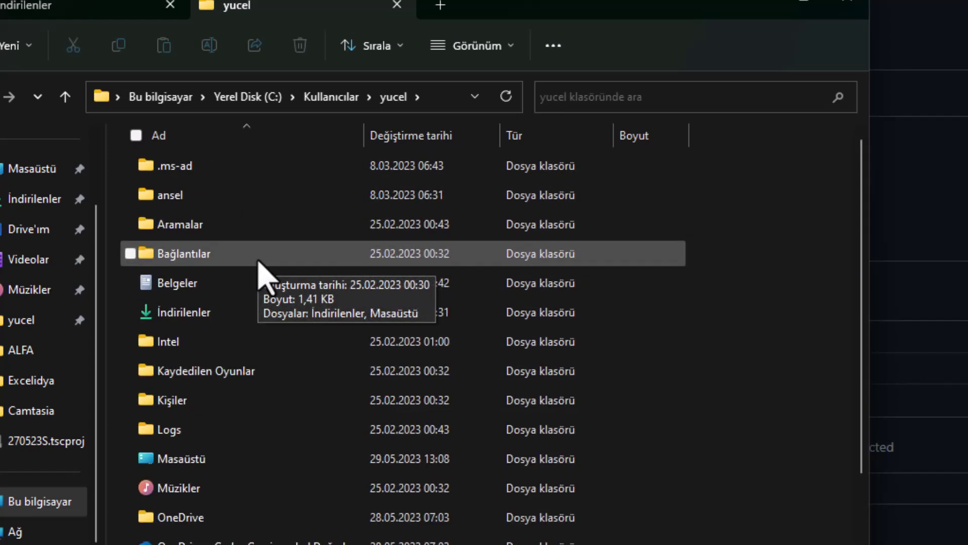
{"action": "scroll", "coordinate": [268, 272], "scroll_direction": "down", "scroll_amount": 1}
{"action": "scroll", "coordinate": [292, 280], "scroll_direction": "up", "scroll_amount": 1}
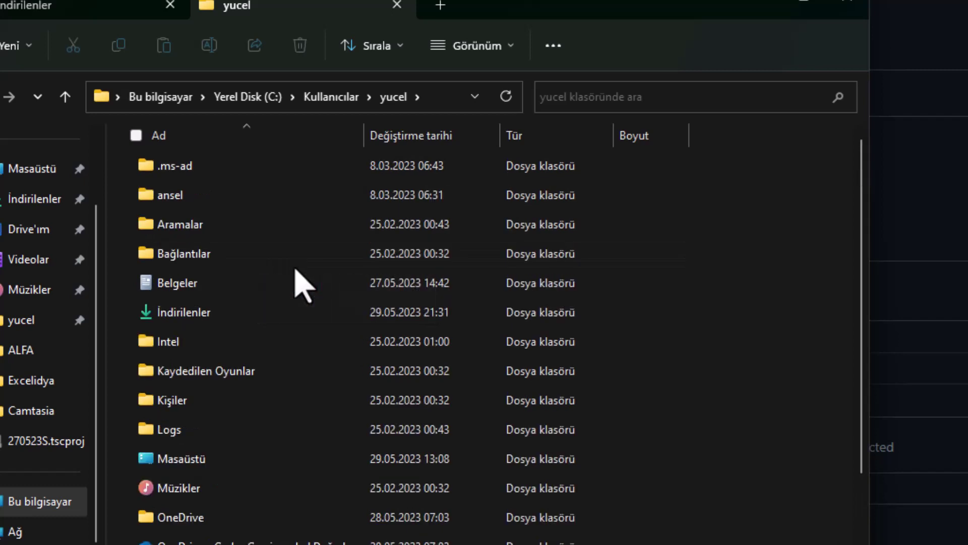
Step: Show hidden items and open AppData\Local\SeleniumBasic to see its driver files
{"action": "left_click", "coordinate": [519, 46]}
{"action": "mouse_move", "coordinate": [469, 368]}
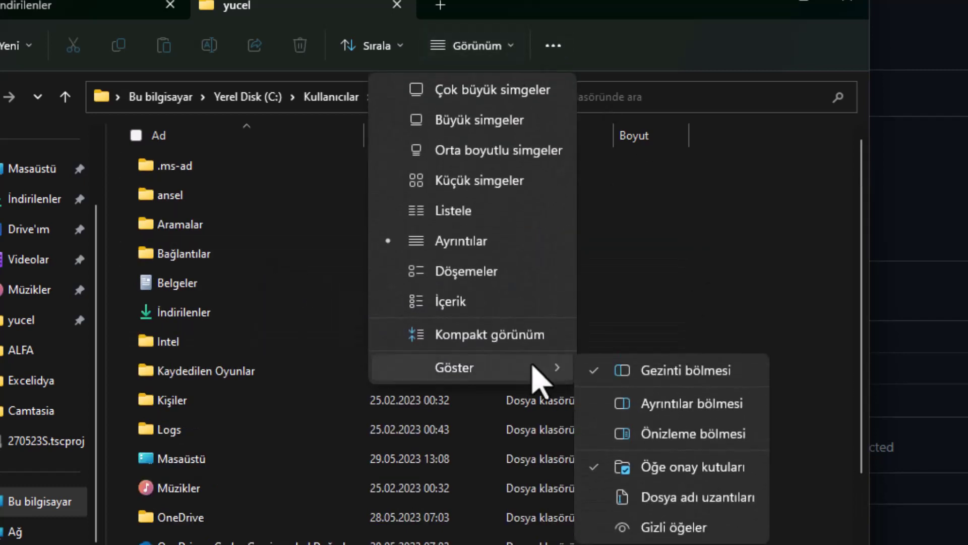
{"action": "left_click", "coordinate": [658, 527]}
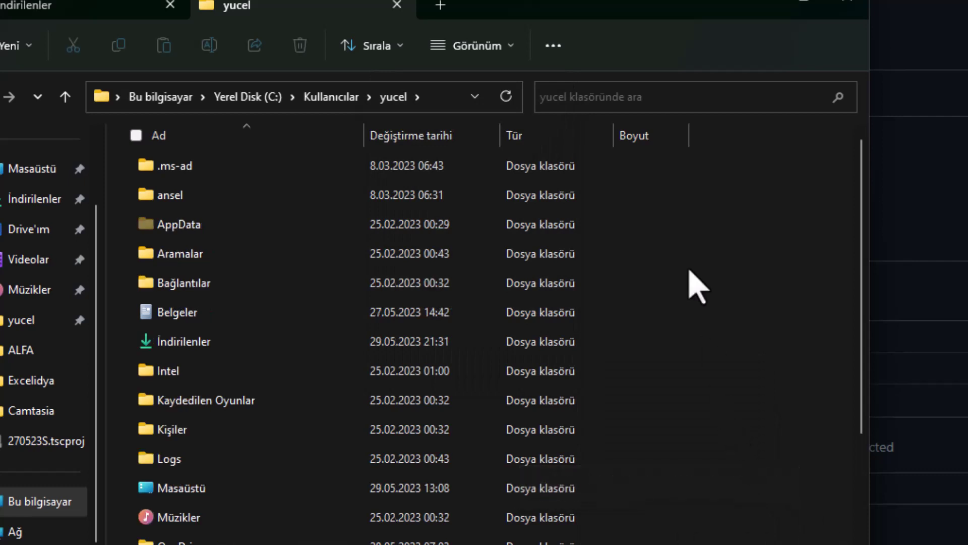
{"action": "left_click", "coordinate": [190, 227]}
{"action": "double_click", "coordinate": [190, 227]}
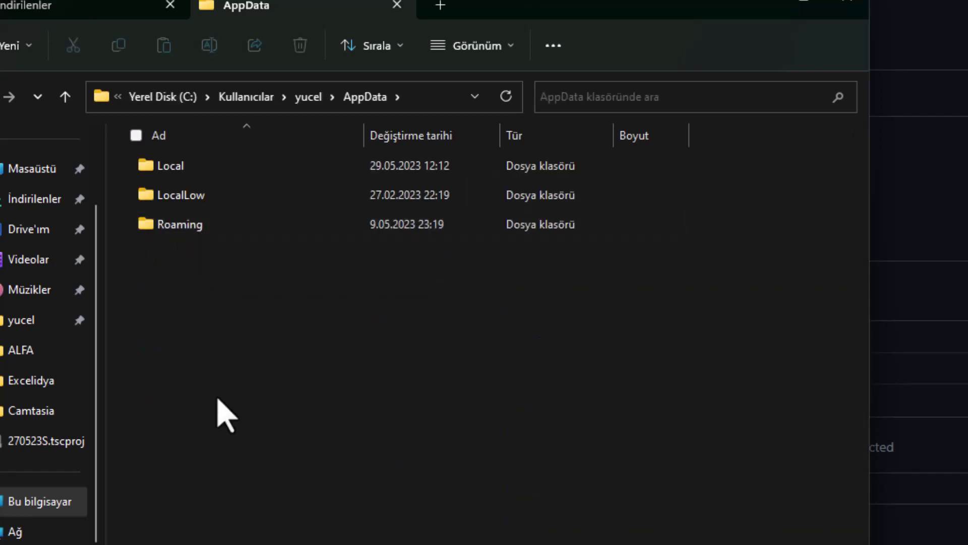
{"action": "double_click", "coordinate": [204, 168]}
{"action": "scroll", "coordinate": [253, 315], "scroll_direction": "down", "scroll_amount": 3}
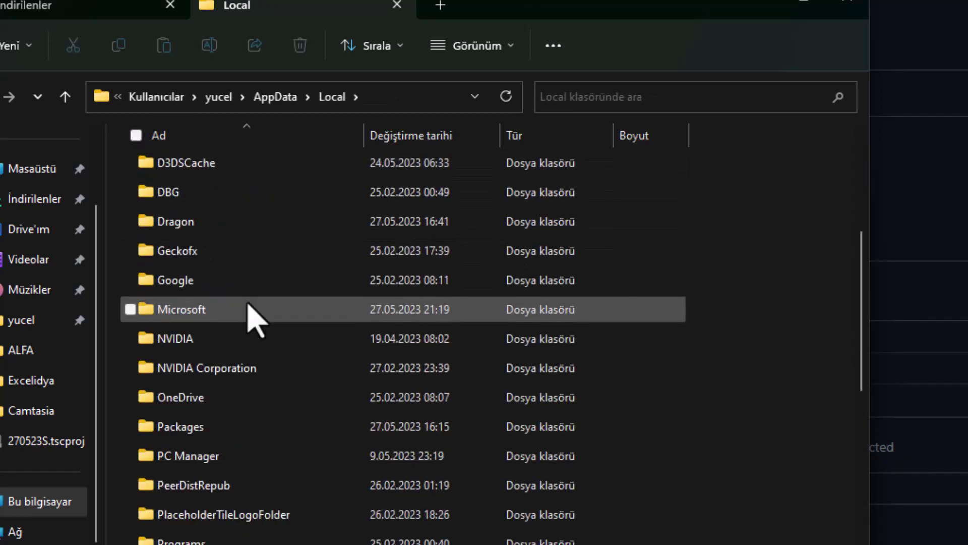
{"action": "scroll", "coordinate": [249, 307], "scroll_direction": "down", "scroll_amount": 2}
{"action": "scroll", "coordinate": [247, 304], "scroll_direction": "down", "scroll_amount": 2}
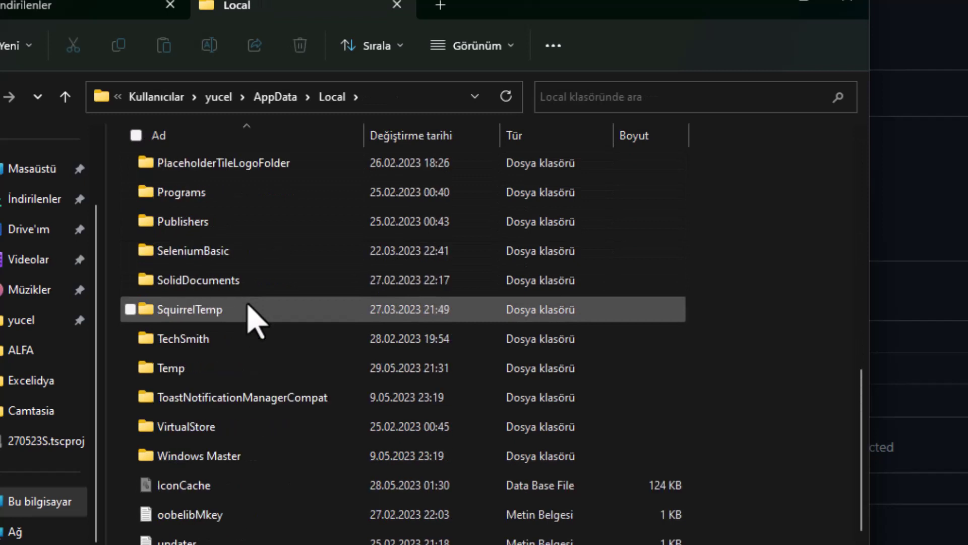
{"action": "left_click", "coordinate": [182, 255]}
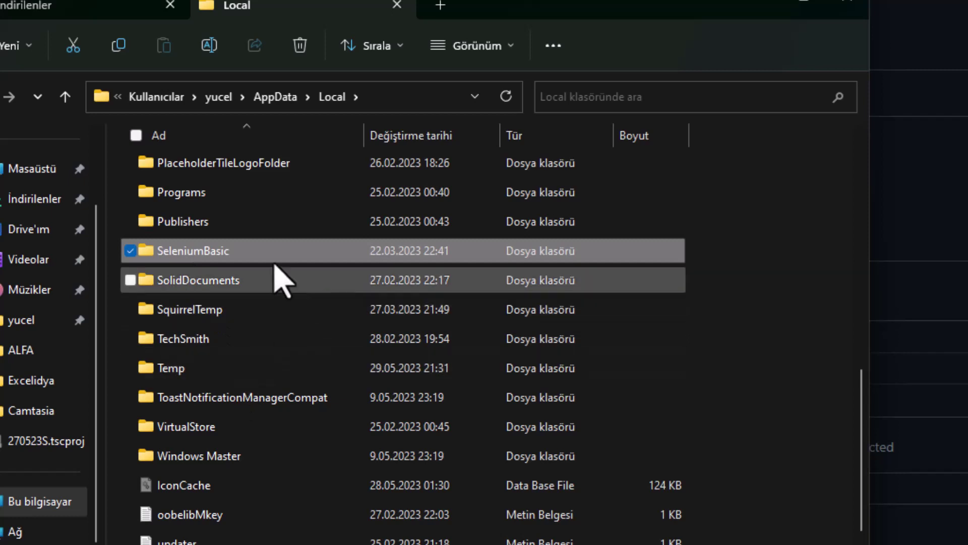
{"action": "double_click", "coordinate": [207, 253]}
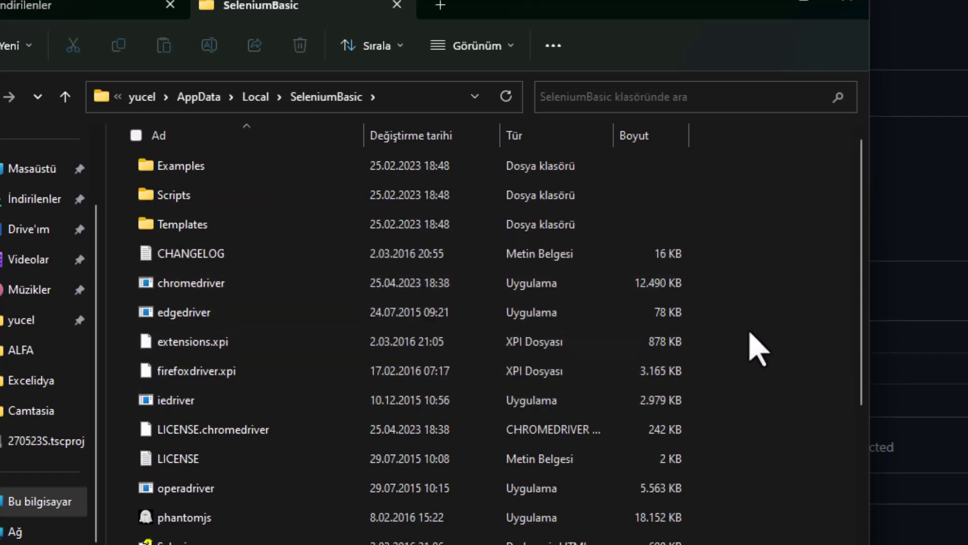
{"action": "scroll", "coordinate": [749, 333], "scroll_direction": "down", "scroll_amount": 2}
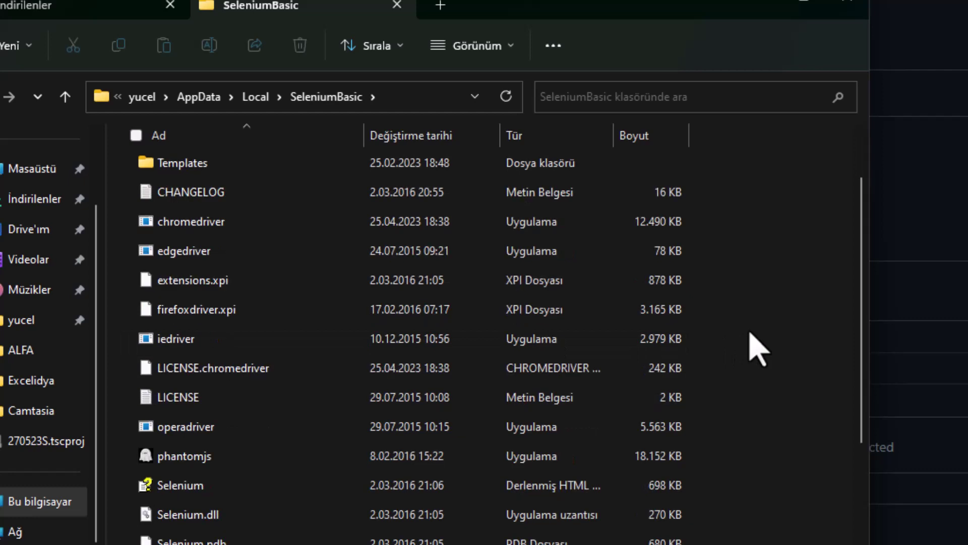
{"action": "scroll", "coordinate": [750, 334], "scroll_direction": "down", "scroll_amount": 3}
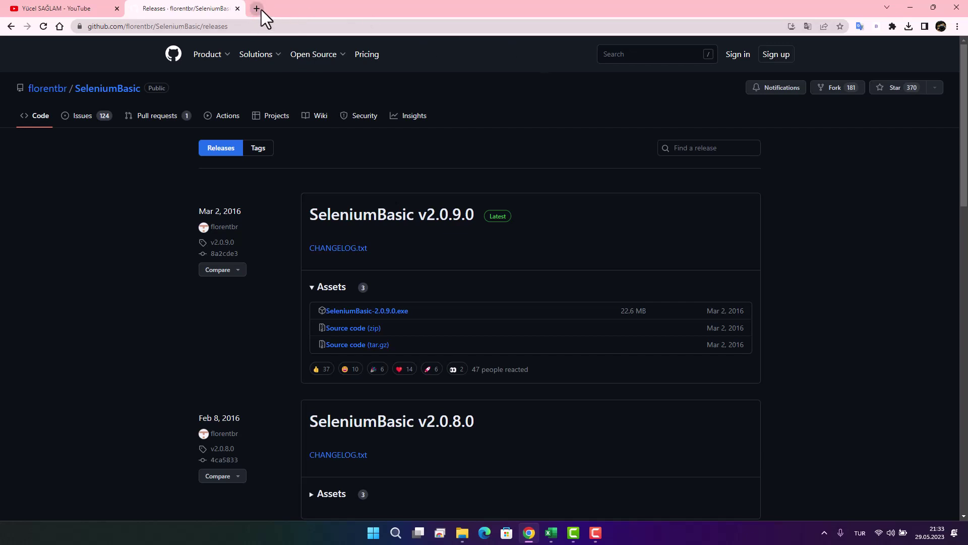
Step: Check Chrome's version on the About Google Chrome page: 113.0.5672.127 (64-bit)
{"action": "left_click", "coordinate": [260, 9]}
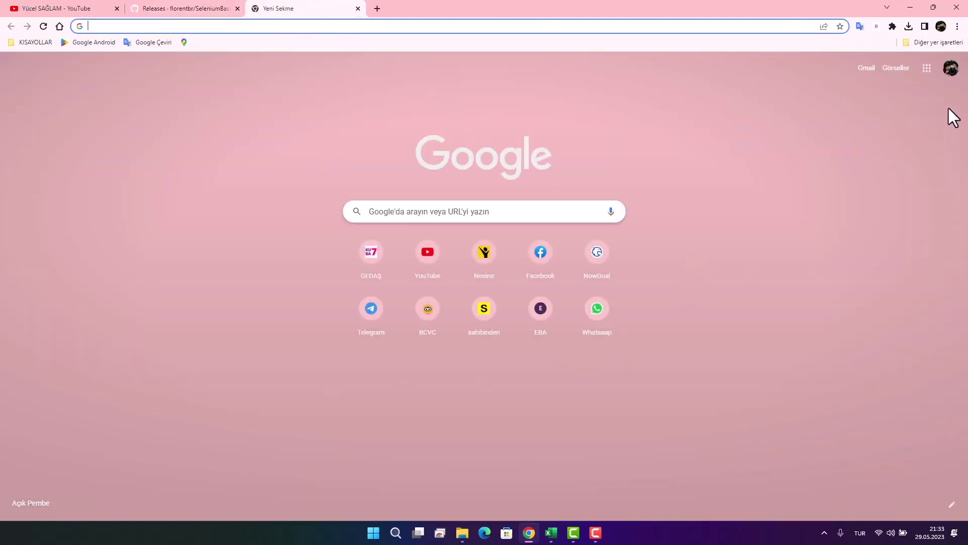
{"action": "left_click", "coordinate": [958, 27]}
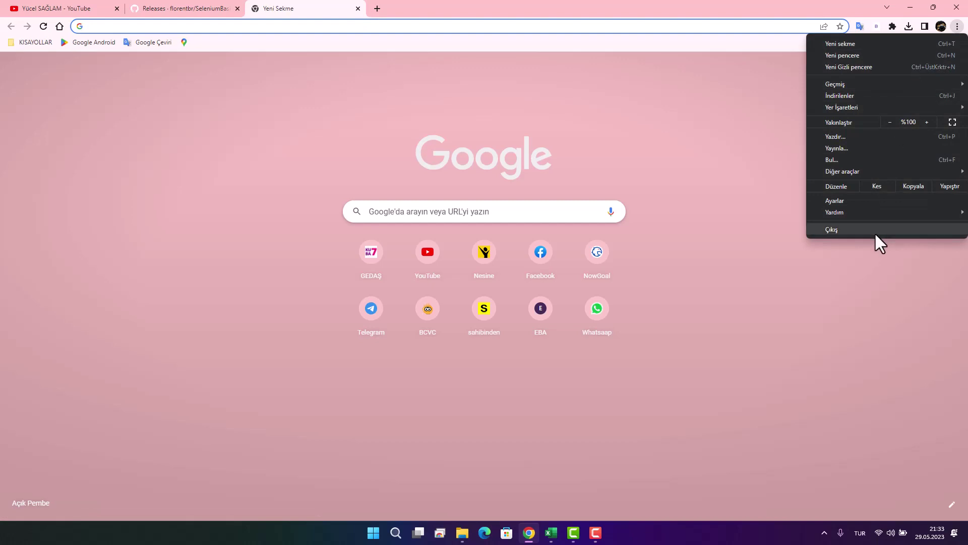
{"action": "mouse_move", "coordinate": [835, 212]}
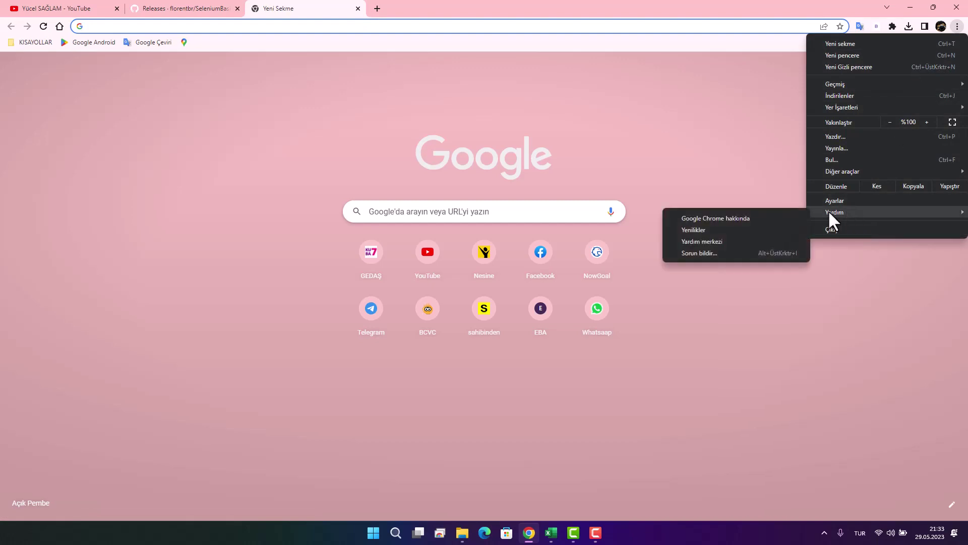
{"action": "left_click", "coordinate": [730, 222]}
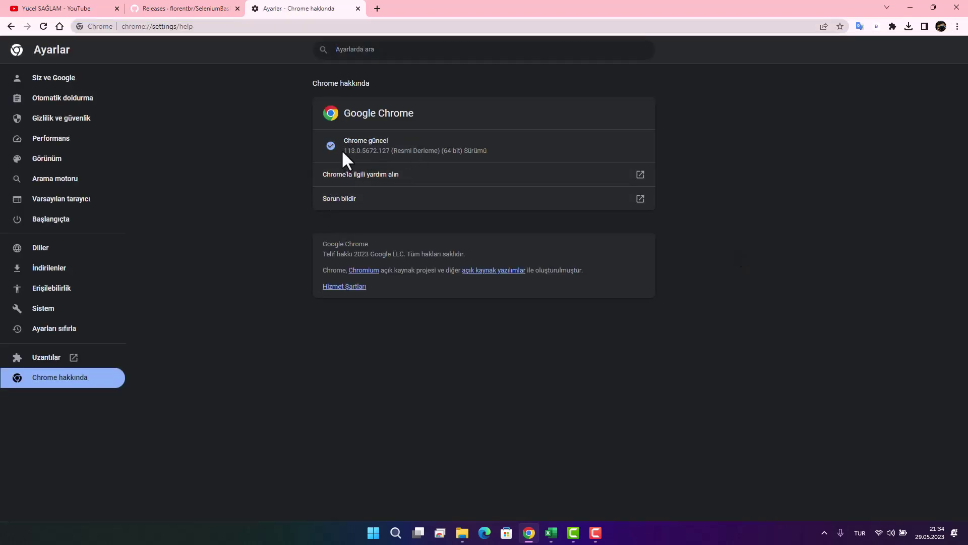
{"action": "left_click_drag", "start_coordinate": [344, 150], "coordinate": [398, 150]}
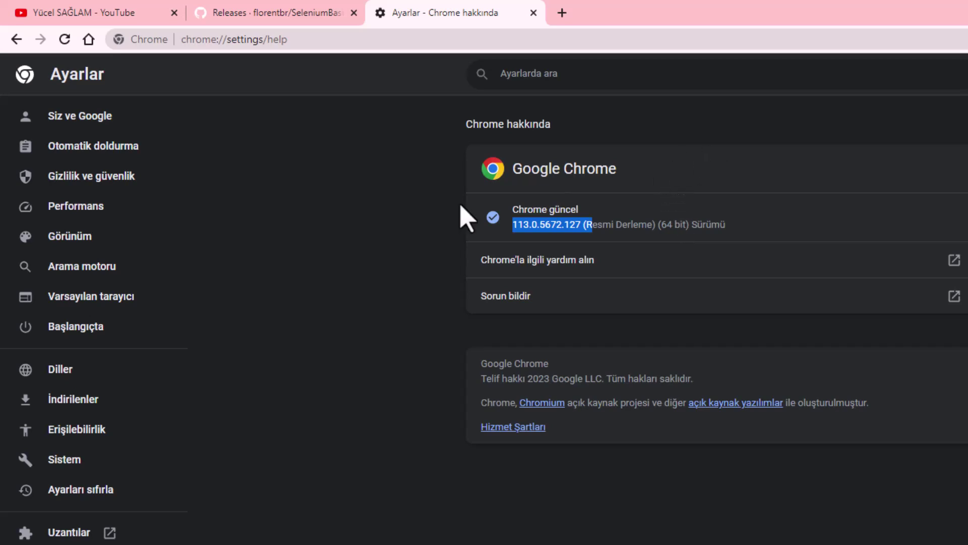
{"action": "left_click", "coordinate": [507, 366]}
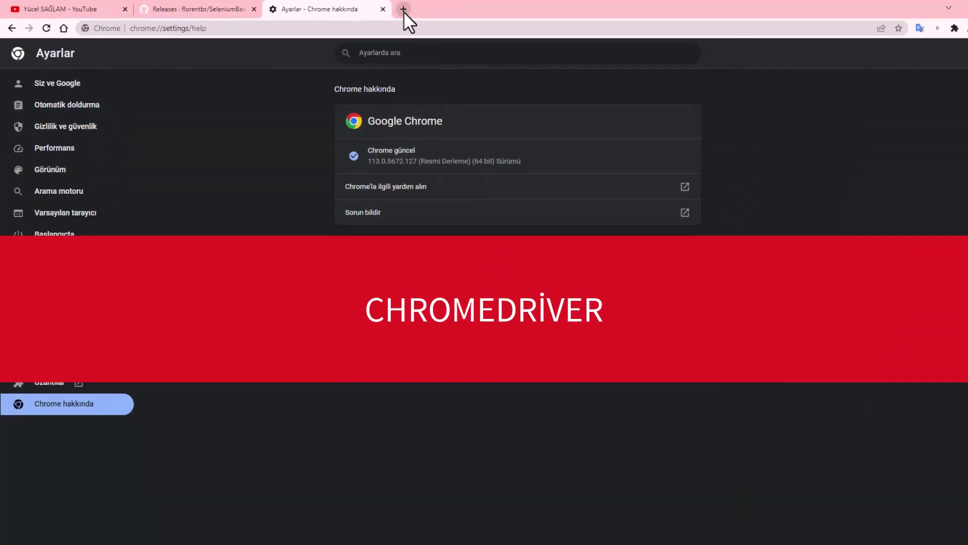
Step: From chromedriver.chromium.org/downloads, download chromedriver_win32.zip for ChromeDriver 113.0.5672.63
{"action": "left_click", "coordinate": [403, 9]}
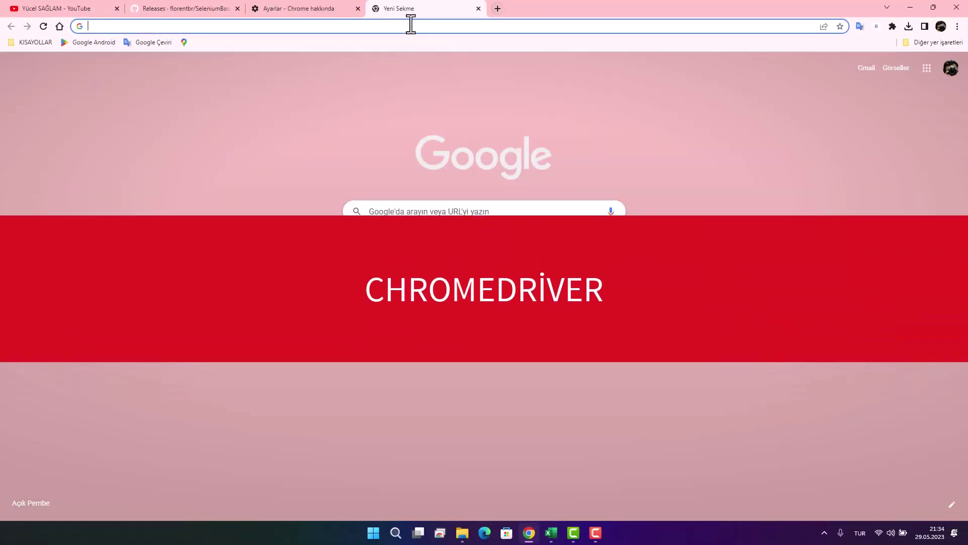
{"action": "left_click", "coordinate": [142, 25]}
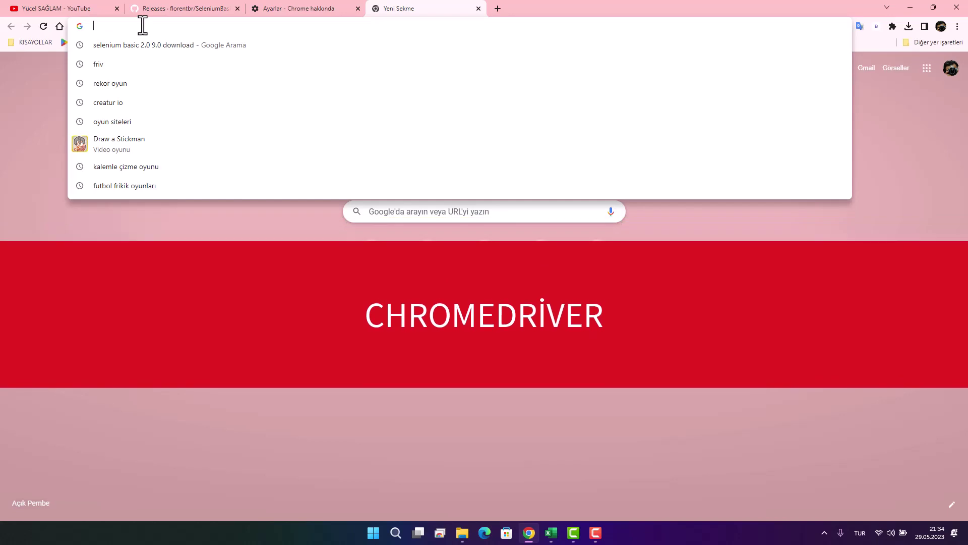
{"action": "type", "text": "chromedriver.chromium.org/downloads"}
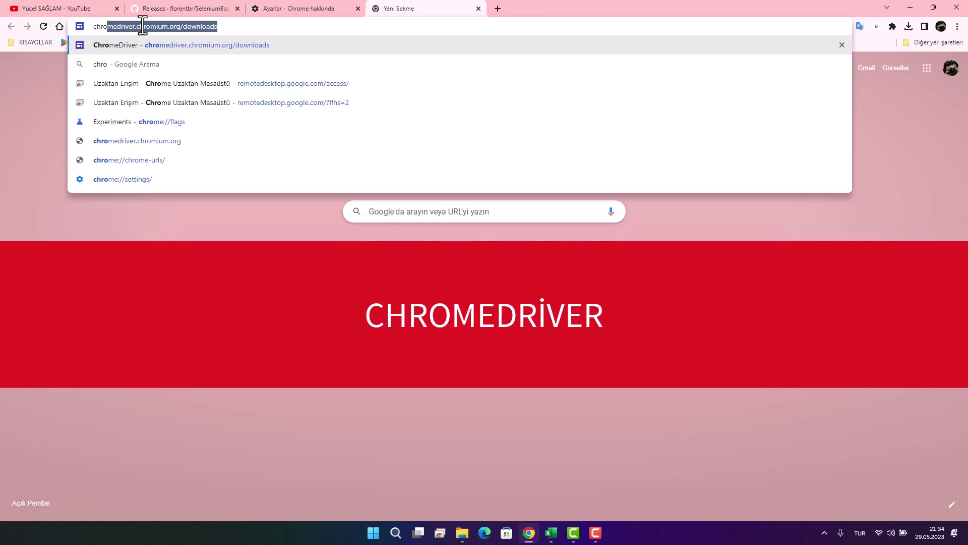
{"action": "left_click", "coordinate": [105, 45]}
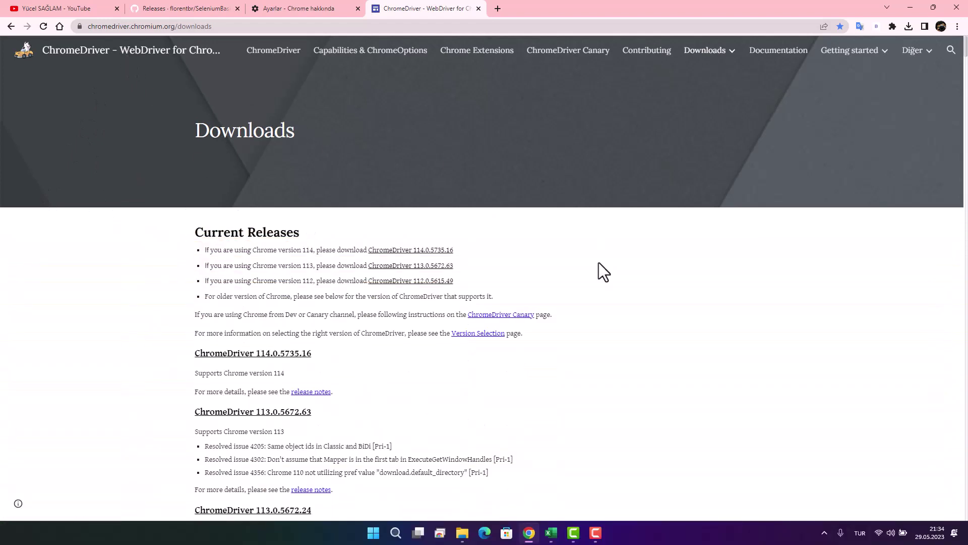
{"action": "scroll", "coordinate": [561, 291], "scroll_direction": "down", "scroll_amount": 1}
{"action": "scroll", "coordinate": [562, 292], "scroll_direction": "down", "scroll_amount": 3}
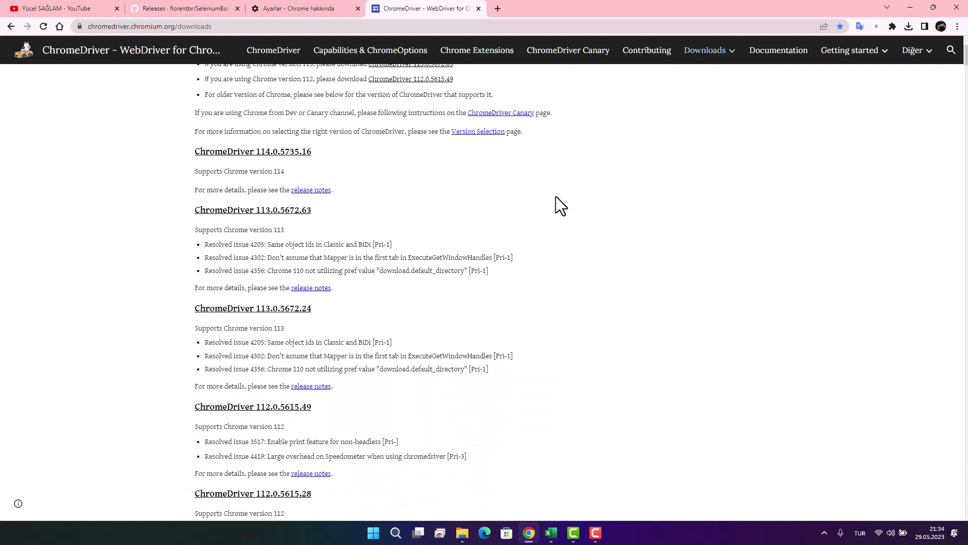
{"action": "left_click", "coordinate": [298, 8]}
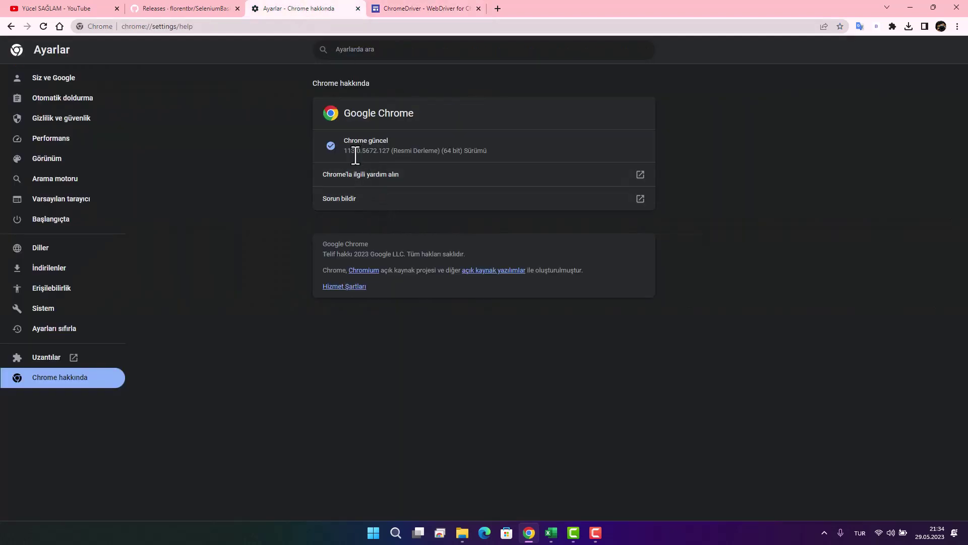
{"action": "left_click", "coordinate": [419, 14]}
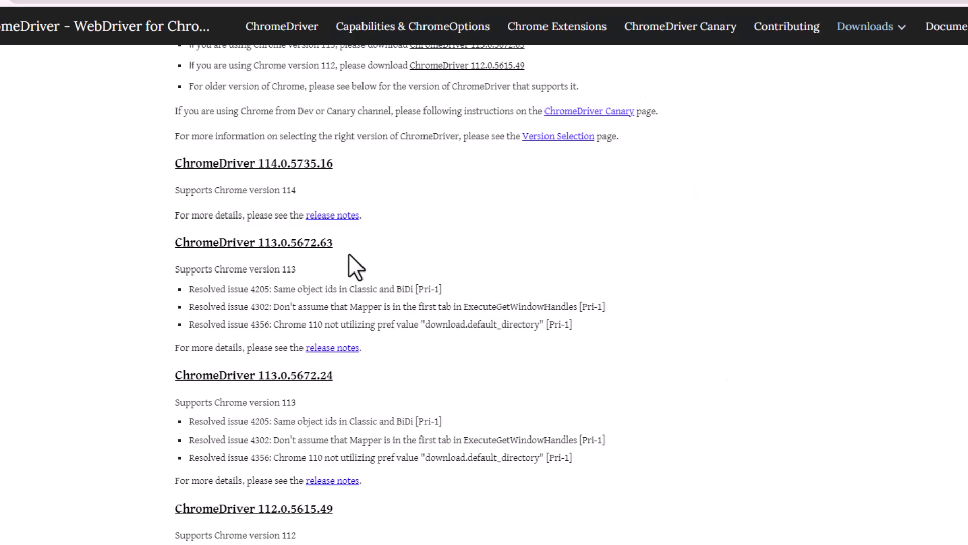
{"action": "left_click", "coordinate": [274, 243]}
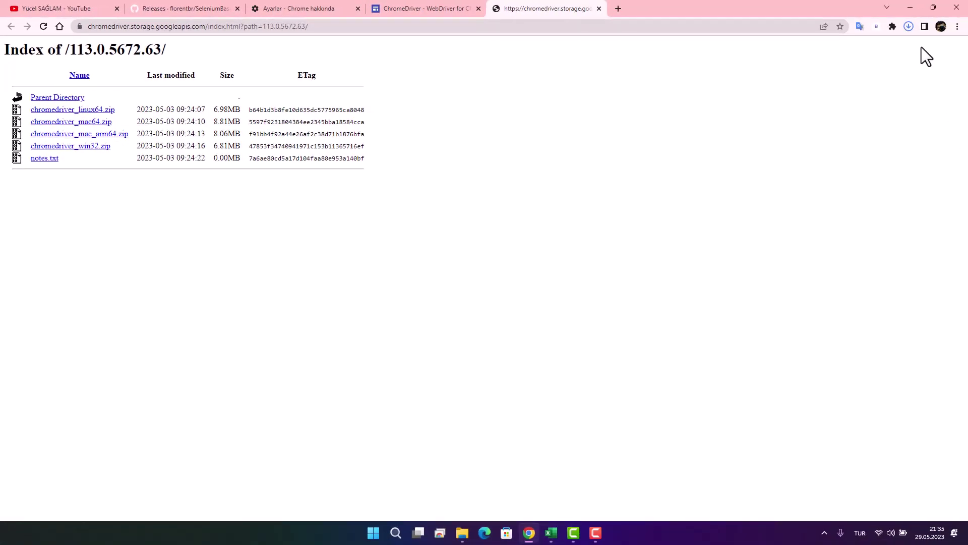
{"action": "left_click", "coordinate": [909, 28]}
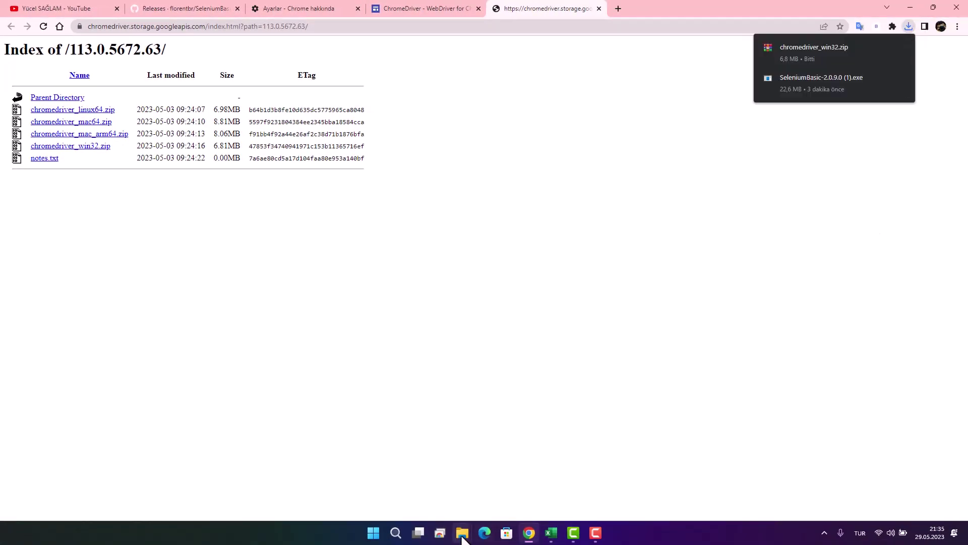
Step: In the Downloads folder, delete the old chromedriver_win32xe ZIP and folder
{"action": "mouse_move", "coordinate": [461, 533]}
{"action": "left_click", "coordinate": [508, 484]}
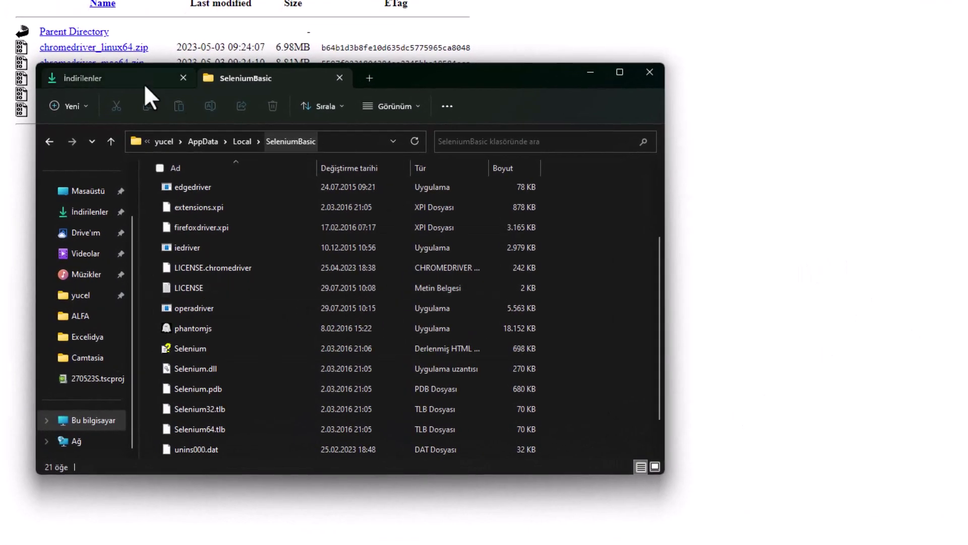
{"action": "left_click", "coordinate": [119, 78]}
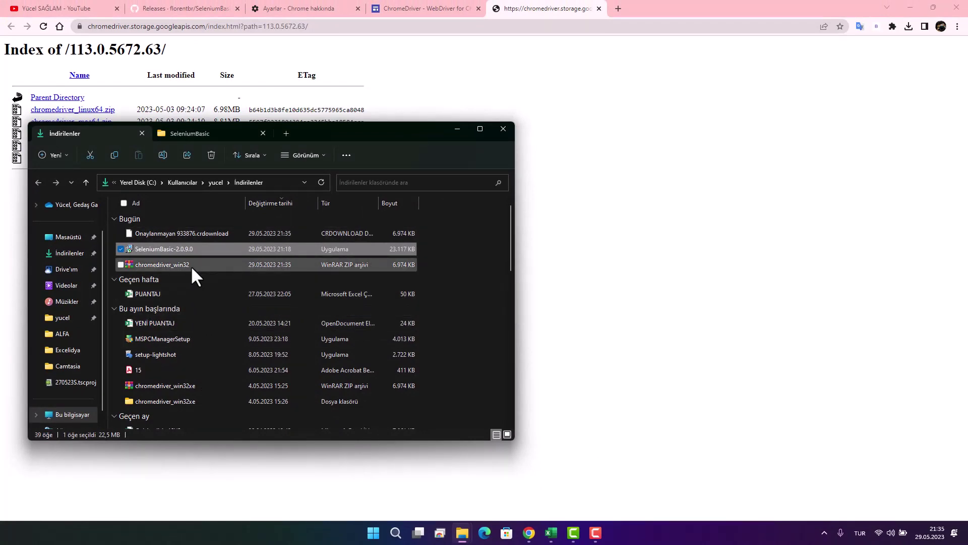
{"action": "left_click", "coordinate": [187, 266]}
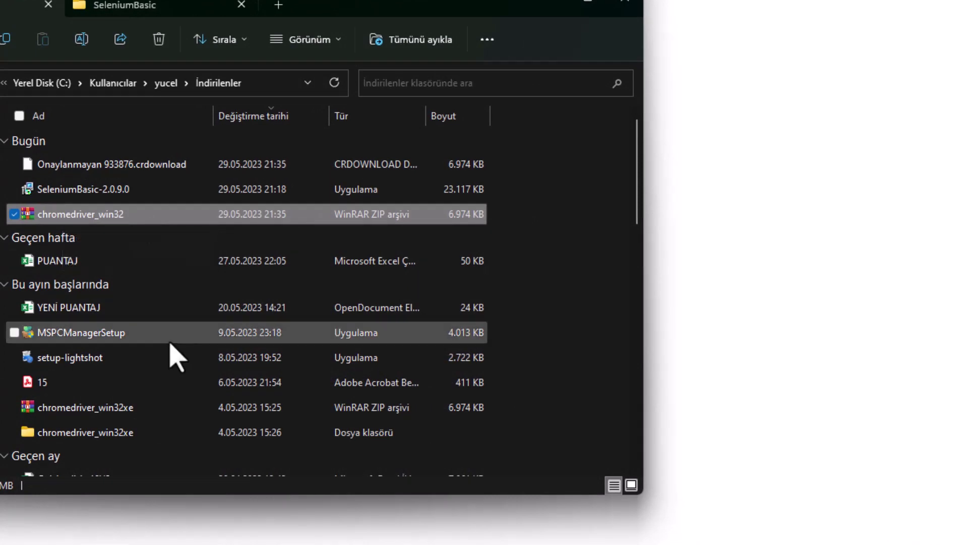
{"action": "scroll", "coordinate": [172, 351], "scroll_direction": "down", "scroll_amount": 1}
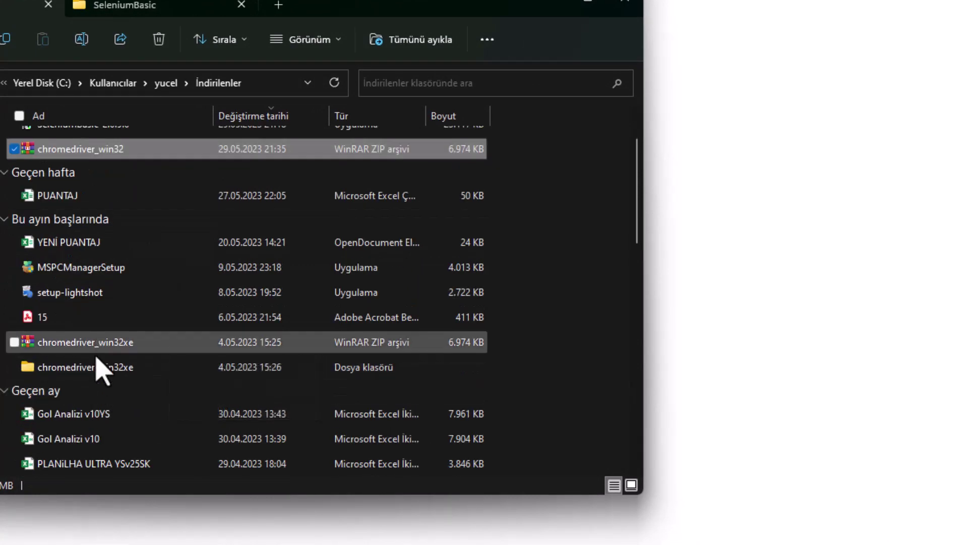
{"action": "scroll", "coordinate": [126, 358], "scroll_direction": "up", "scroll_amount": 1}
{"action": "scroll", "coordinate": [151, 373], "scroll_direction": "down", "scroll_amount": 1}
{"action": "left_click", "coordinate": [166, 343]}
{"action": "left_click", "coordinate": [14, 367]}
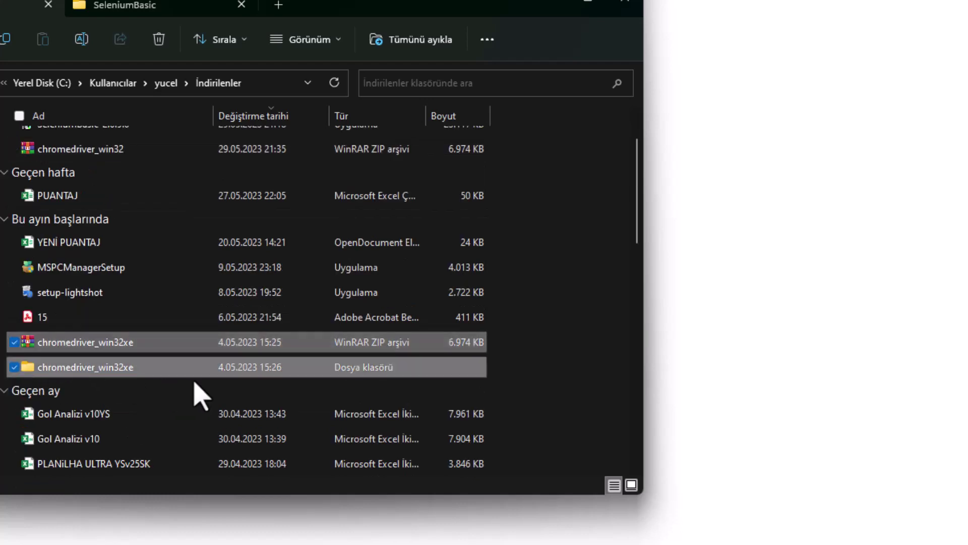
{"action": "key", "text": "Delete"}
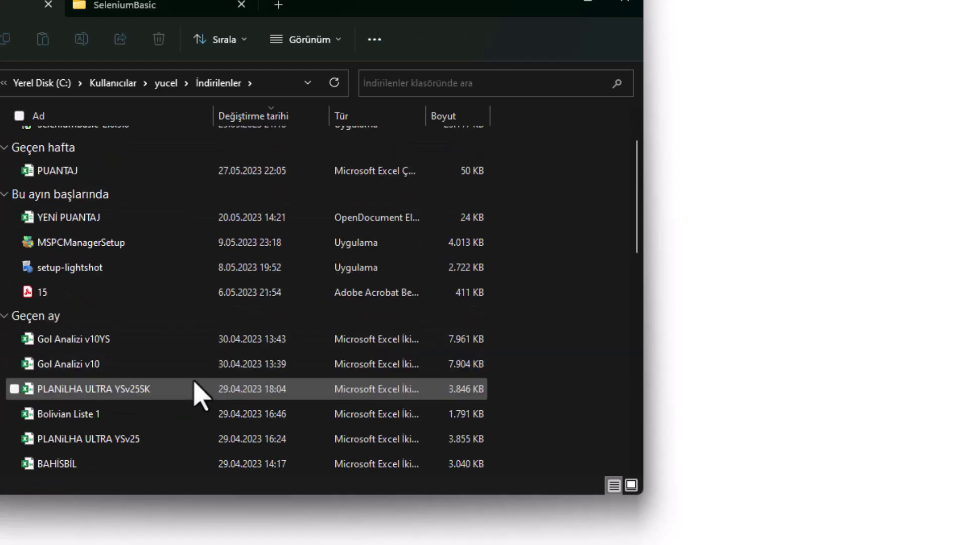
{"action": "scroll", "coordinate": [164, 388], "scroll_direction": "up", "scroll_amount": 1}
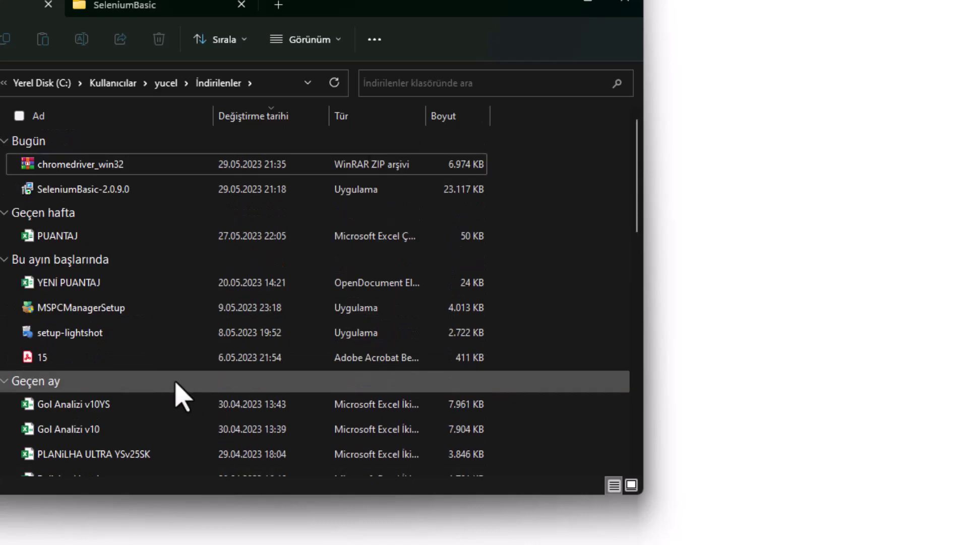
Step: Extract chromedriver_win32.zip with WinRAR and open the extracted chromedriver_win32 folder
{"action": "right_click", "coordinate": [113, 167]}
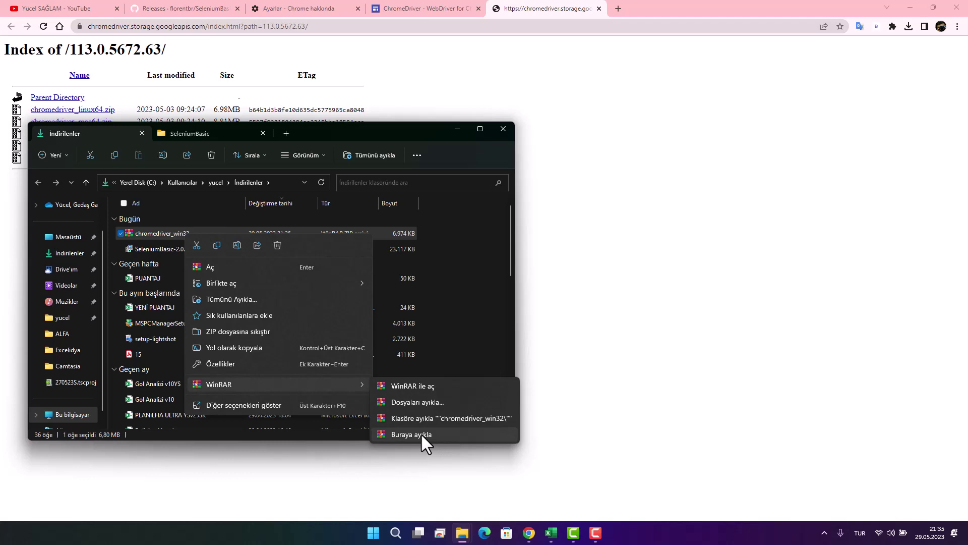
{"action": "left_click", "coordinate": [482, 416]}
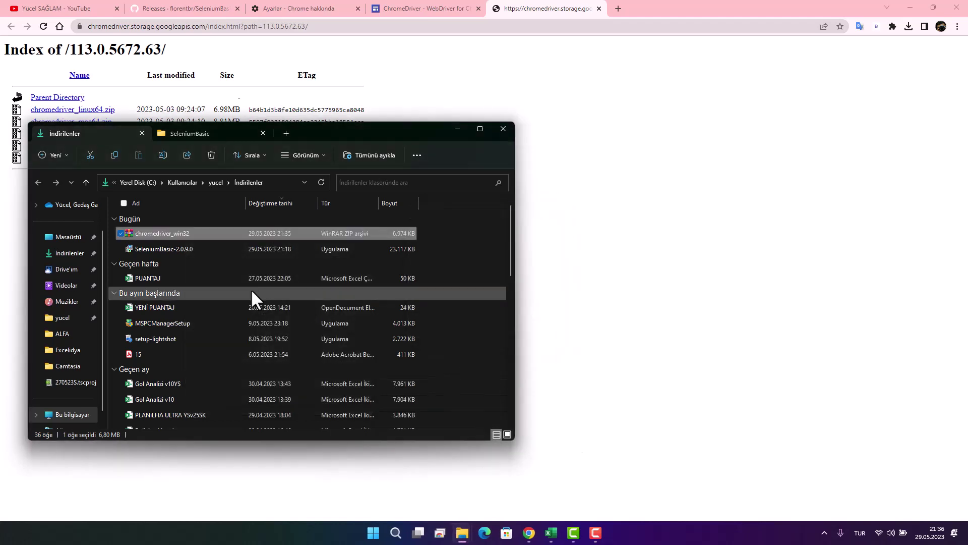
{"action": "double_click", "coordinate": [176, 264]}
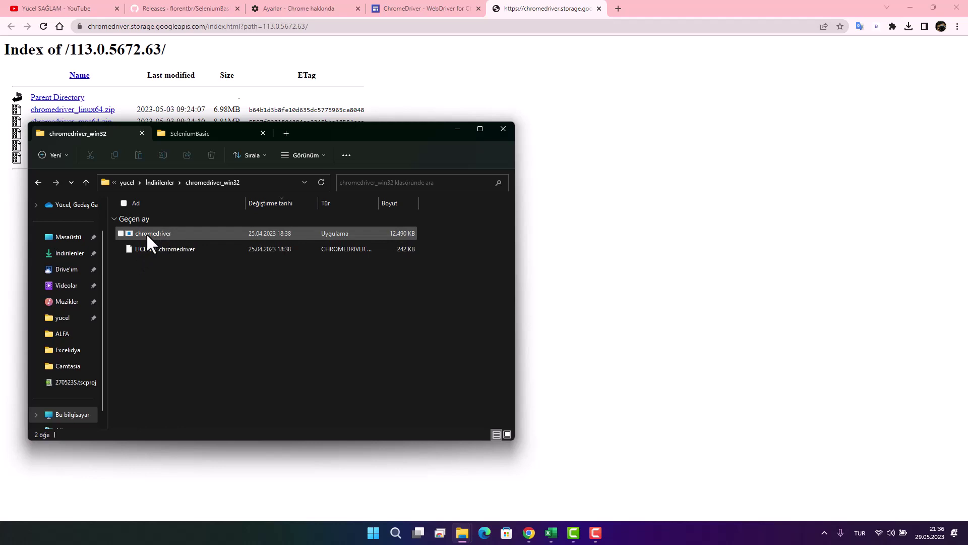
Step: Copy chromedriver and LICENSE.chromedriver from the extracted chromedriver_win32 folder
{"action": "left_click", "coordinate": [147, 237]}
{"action": "left_click", "coordinate": [151, 247]}
{"action": "left_click", "coordinate": [120, 234]}
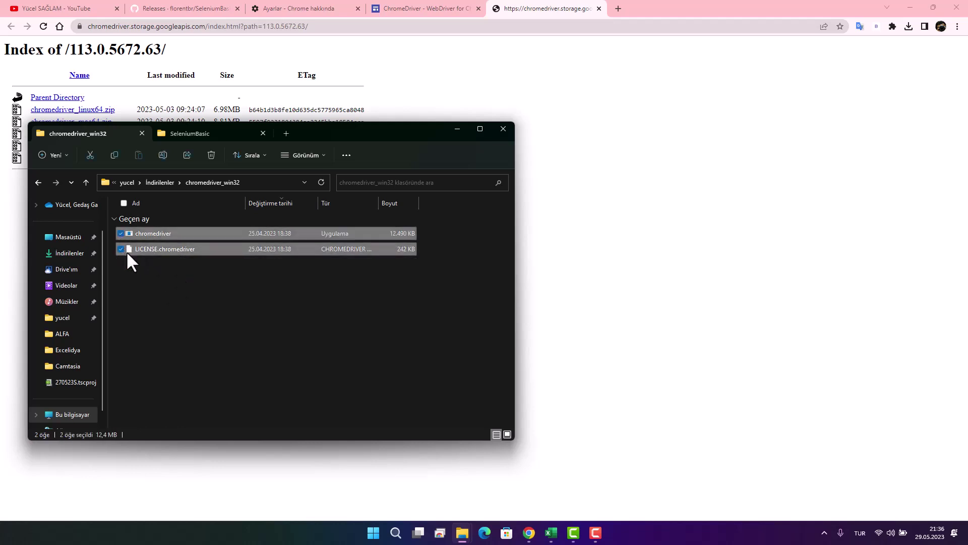
{"action": "left_click", "coordinate": [204, 132]}
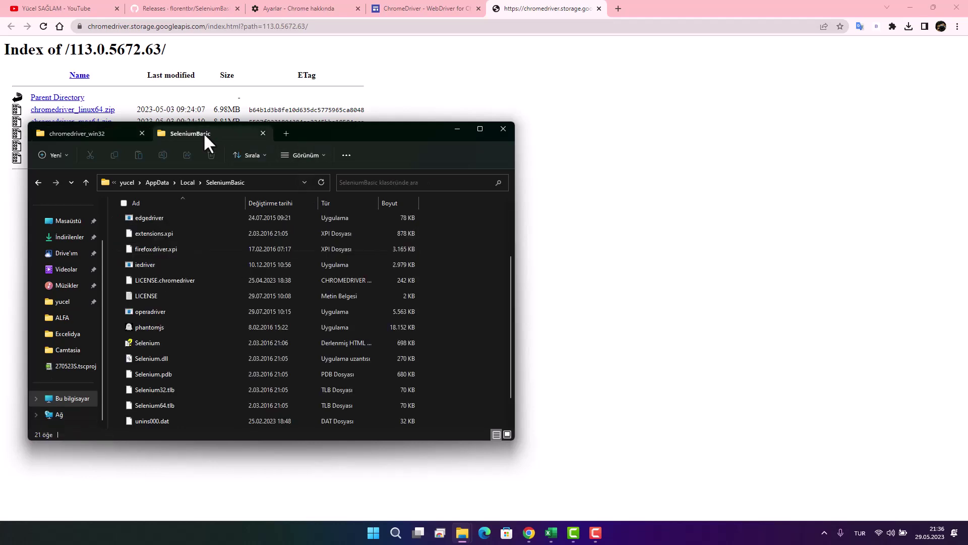
{"action": "right_click", "coordinate": [460, 301]}
{"action": "mouse_move", "coordinate": [529, 372]}
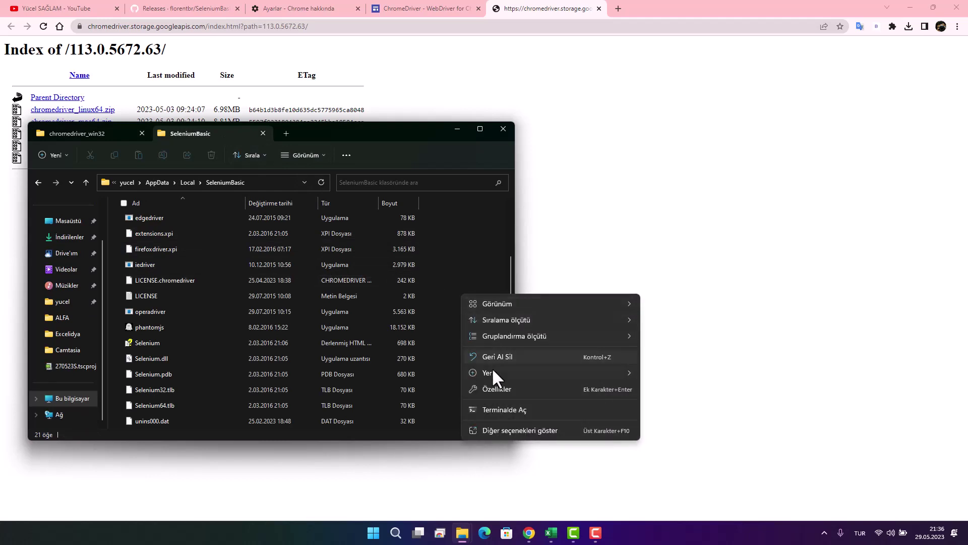
{"action": "left_click", "coordinate": [85, 133]}
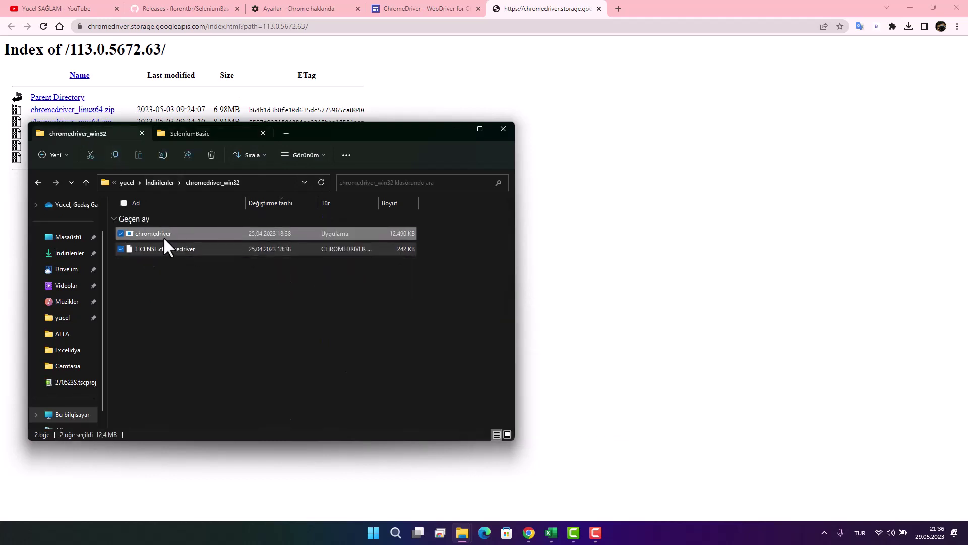
{"action": "key", "text": "ctrl+a"}
{"action": "right_click", "coordinate": [185, 246]}
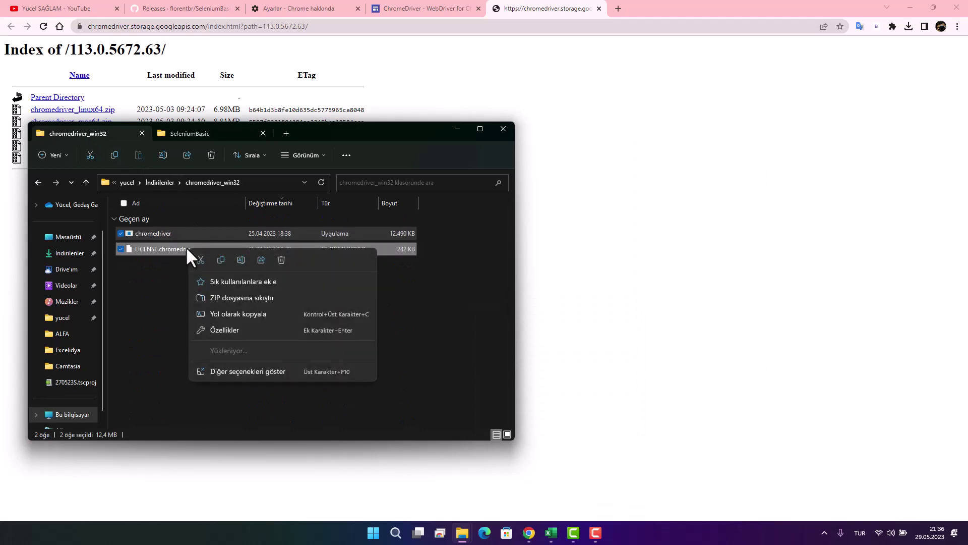
{"action": "left_click", "coordinate": [220, 260]}
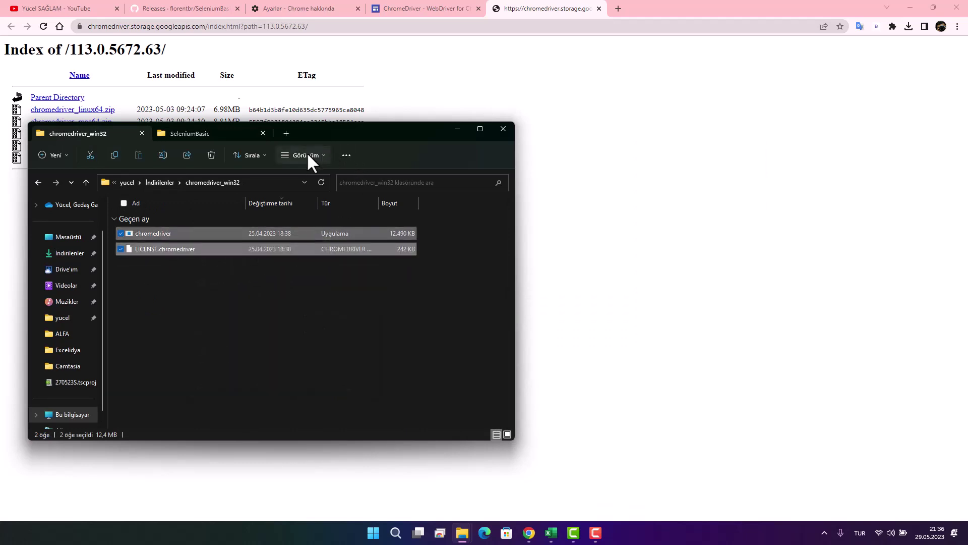
Step: Paste both files into the SeleniumBasic folder, replacing the existing ones, then return to the Excel workbook
{"action": "left_click", "coordinate": [196, 133]}
{"action": "right_click", "coordinate": [458, 274]}
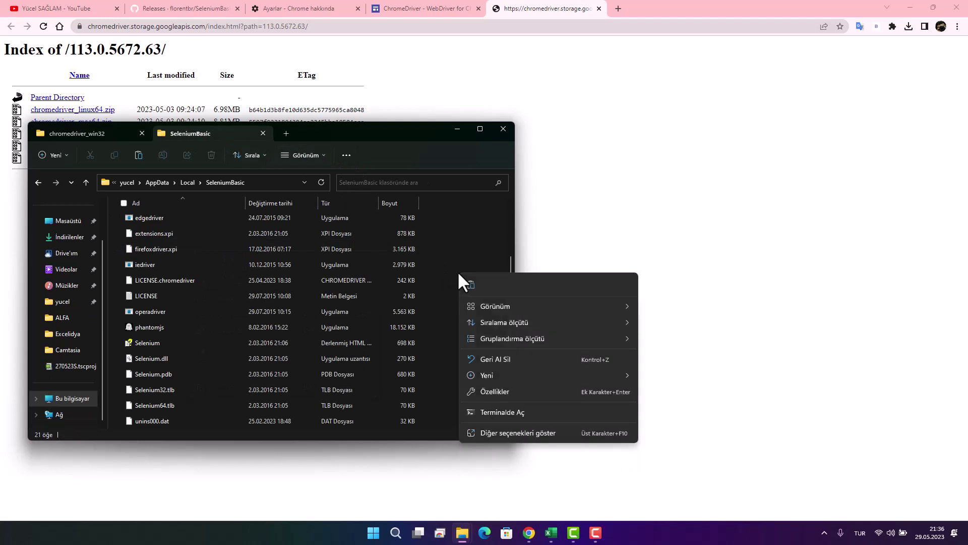
{"action": "left_click", "coordinate": [471, 284]}
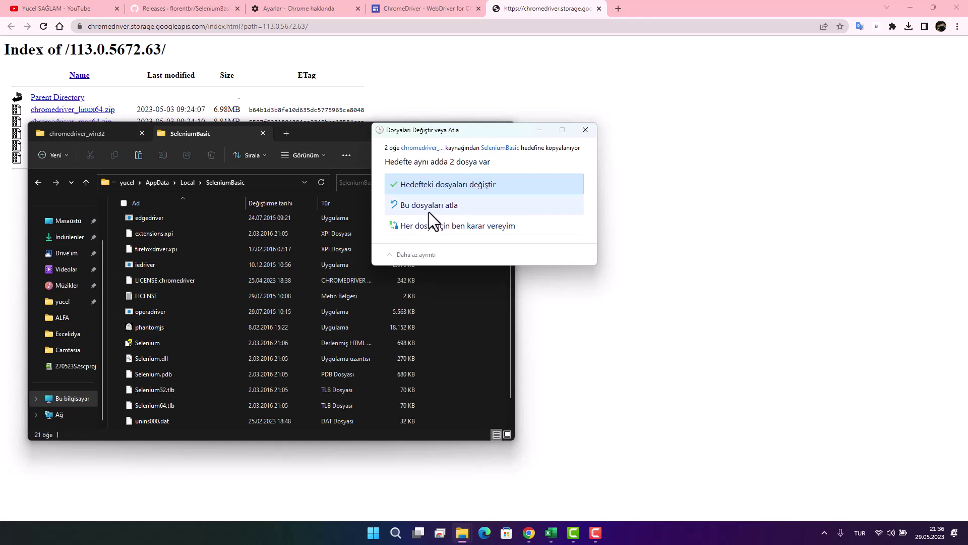
{"action": "left_click", "coordinate": [584, 131]}
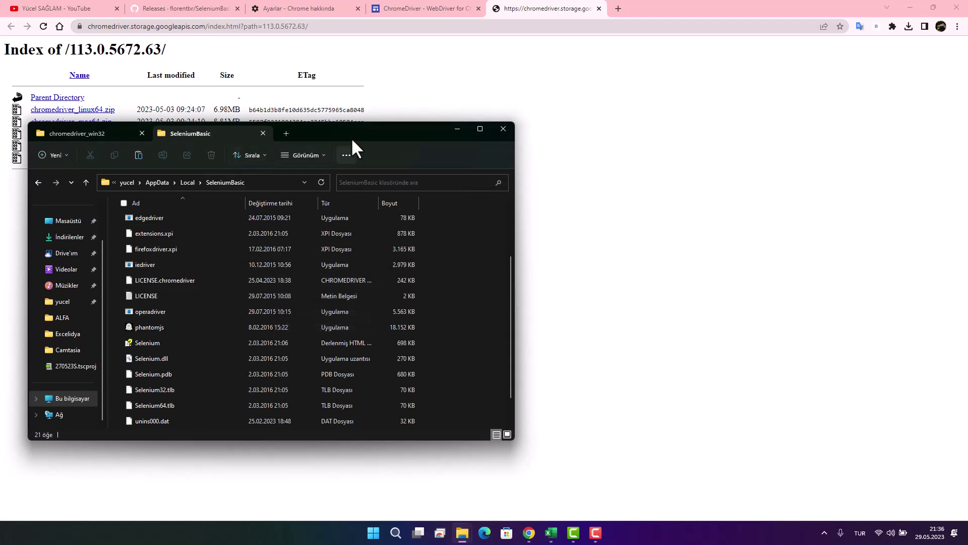
{"action": "left_click_drag", "start_coordinate": [346, 138], "coordinate": [416, 140]}
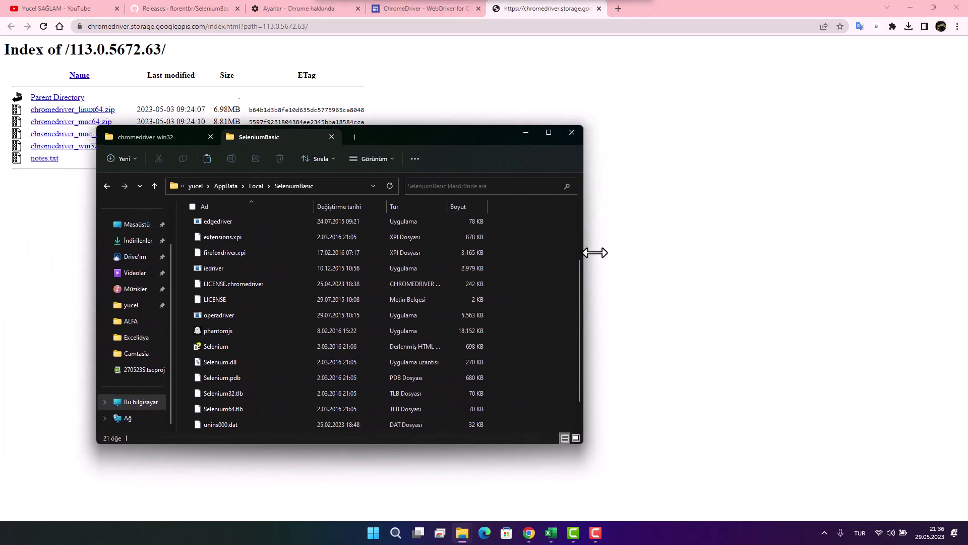
{"action": "left_click", "coordinate": [551, 533]}
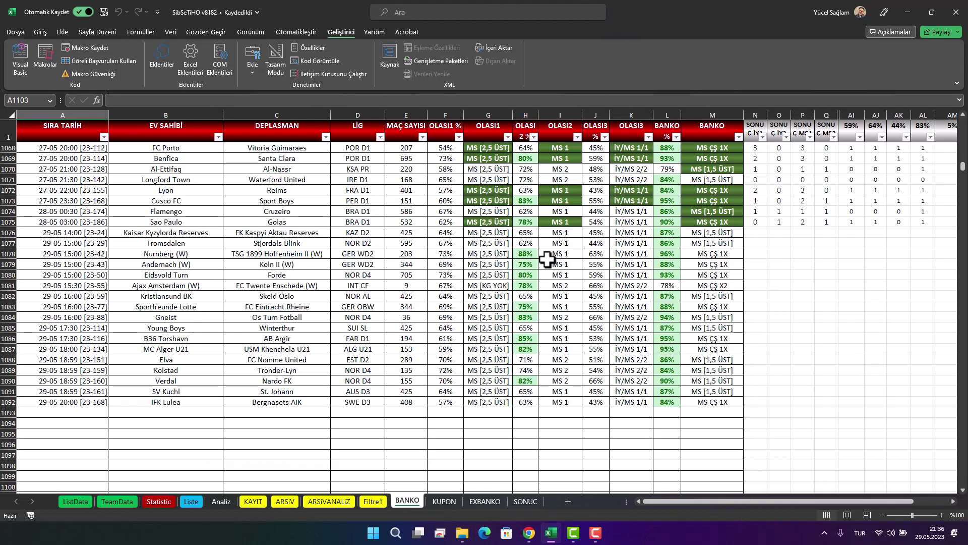
{"action": "scroll", "coordinate": [445, 352], "scroll_direction": "up", "scroll_amount": 2}
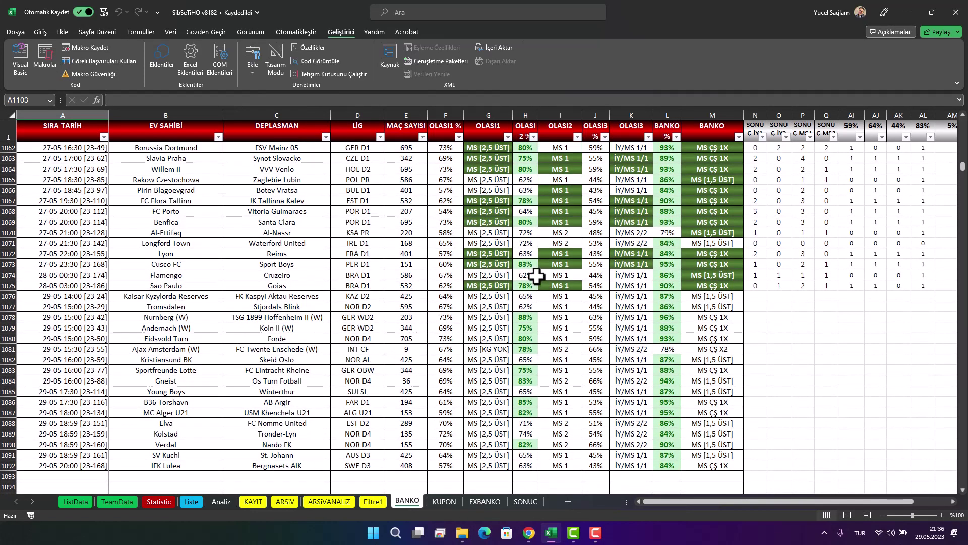
Step: Compare installed Chrome version 113 against ChromeDriver's Current Releases for 114, 113 and 112
{"action": "left_click", "coordinate": [530, 533]}
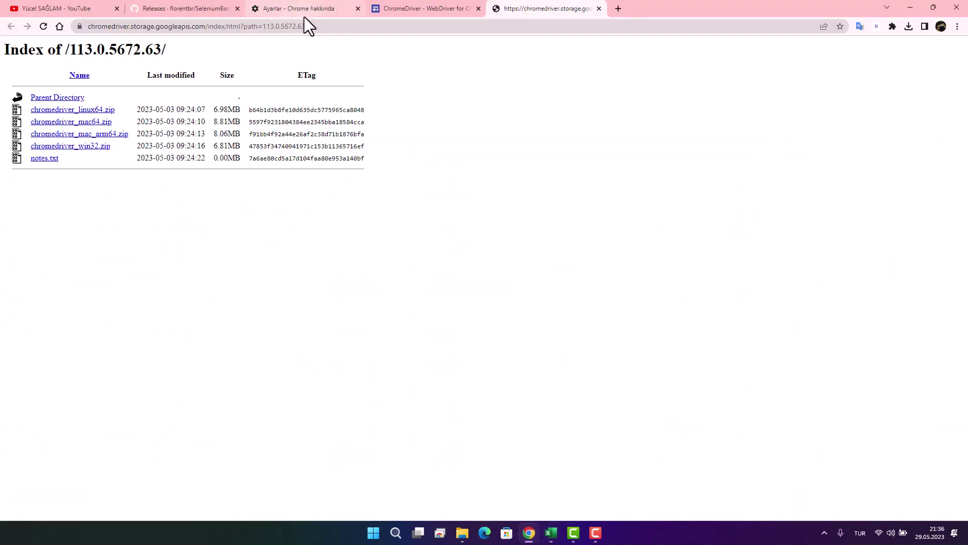
{"action": "left_click", "coordinate": [307, 11]}
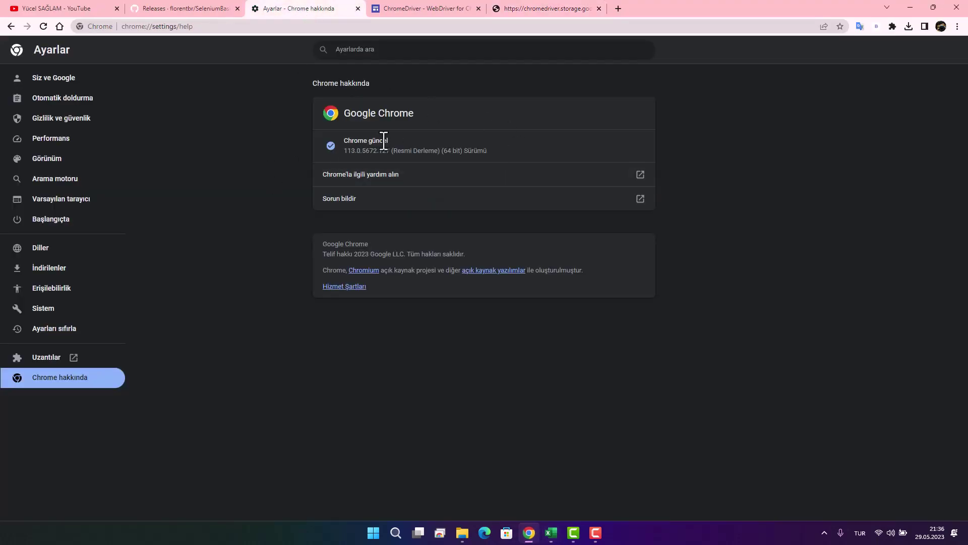
{"action": "left_click", "coordinate": [424, 6]}
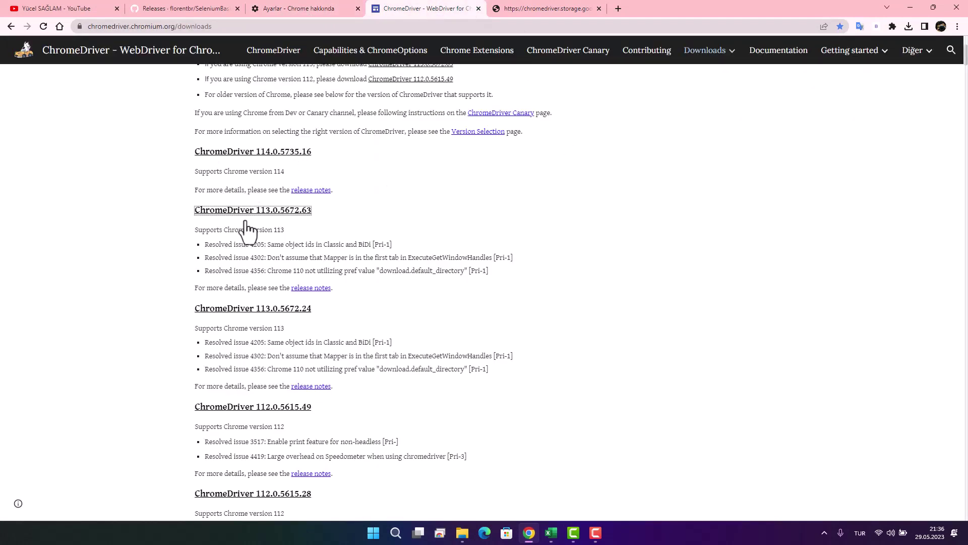
{"action": "left_click", "coordinate": [285, 8]}
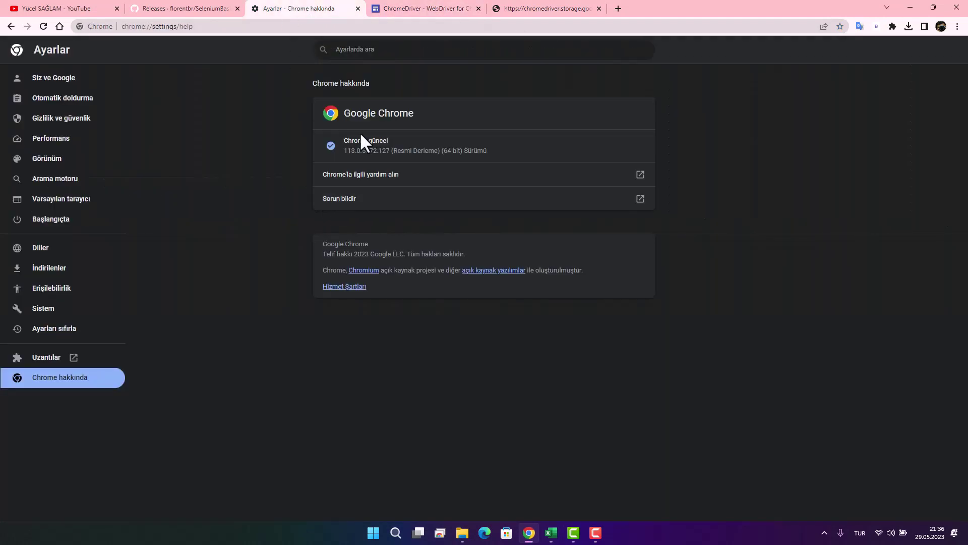
{"action": "left_click", "coordinate": [412, 11]}
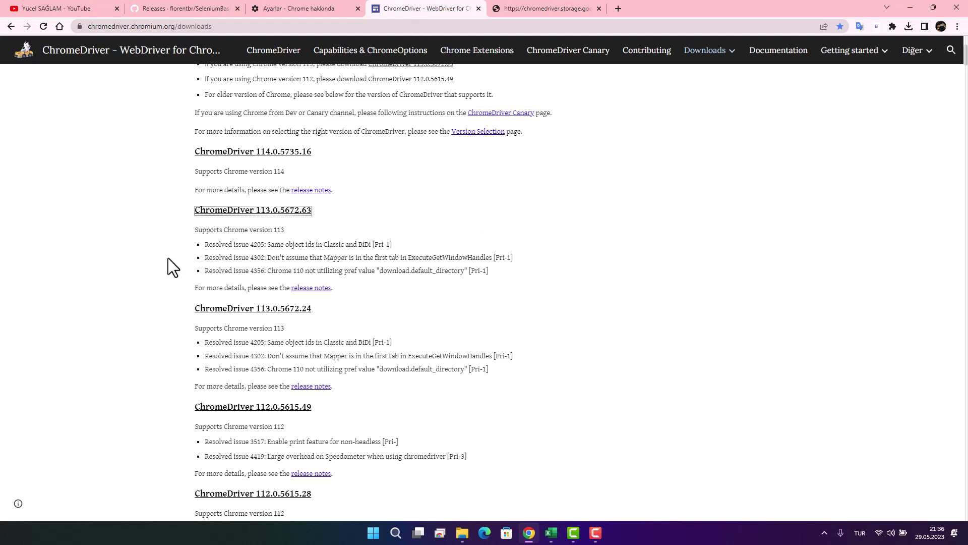
{"action": "scroll", "coordinate": [421, 197], "scroll_direction": "down", "scroll_amount": 1}
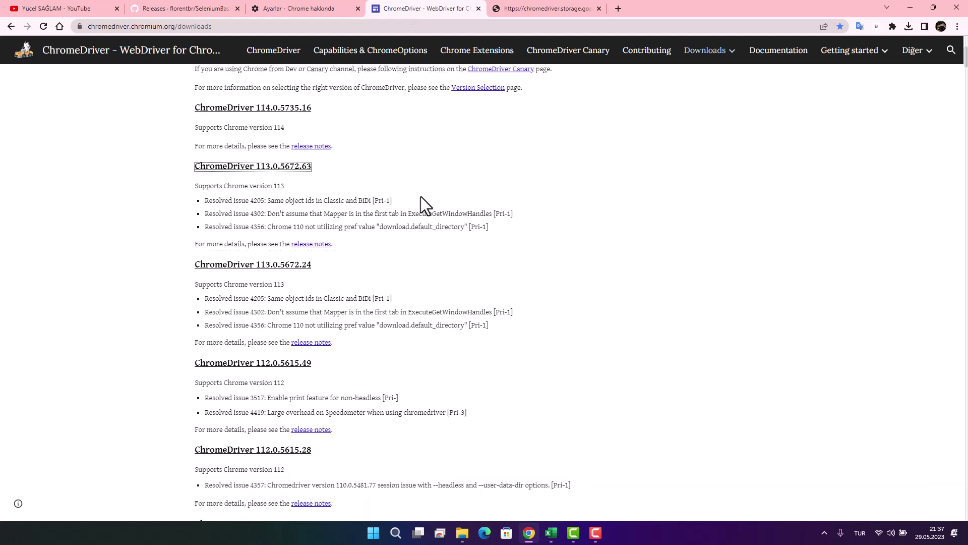
{"action": "scroll", "coordinate": [421, 197], "scroll_direction": "up", "scroll_amount": 2}
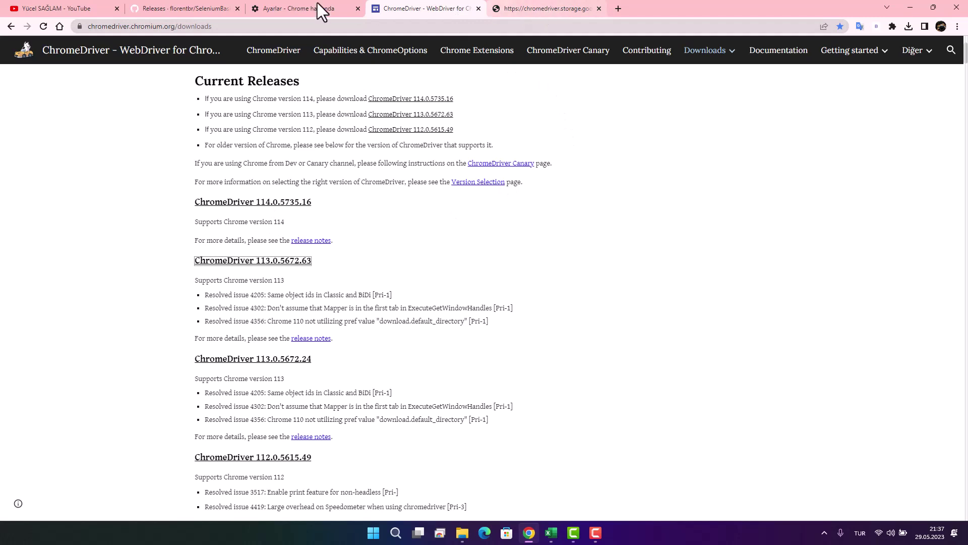
Step: Return to Excel's Liste sheet showing the 29 May match list of 246 matches
{"action": "left_click", "coordinate": [551, 533]}
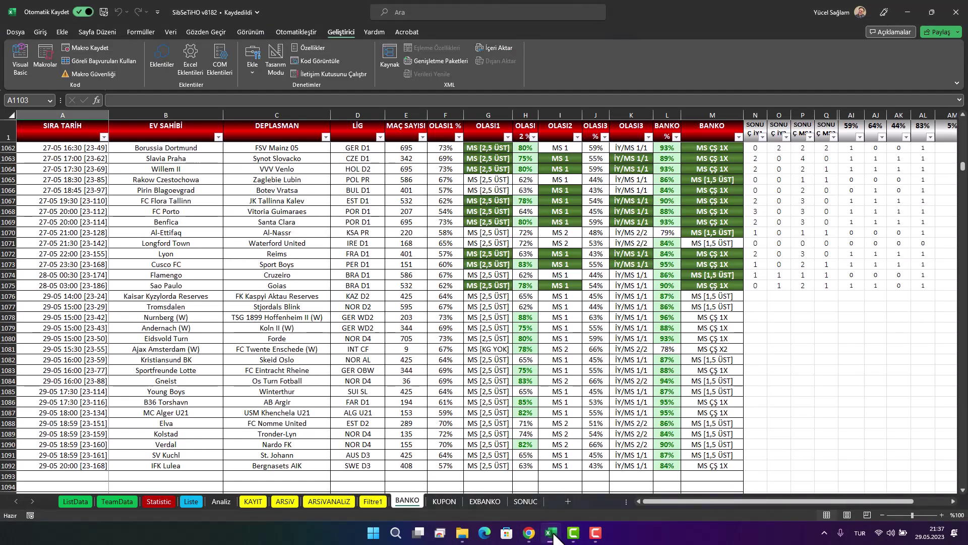
{"action": "left_click", "coordinate": [190, 501]}
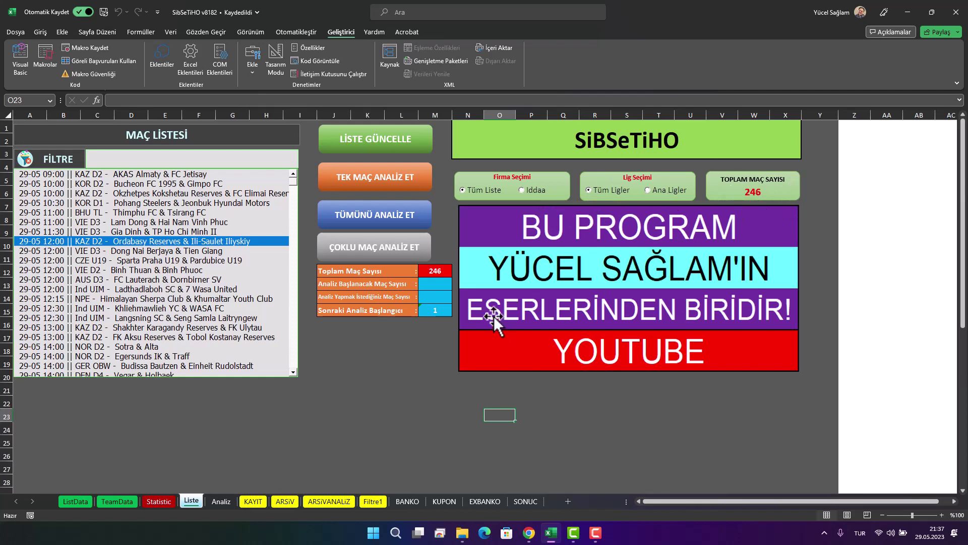
{"action": "left_click", "coordinate": [75, 499]}
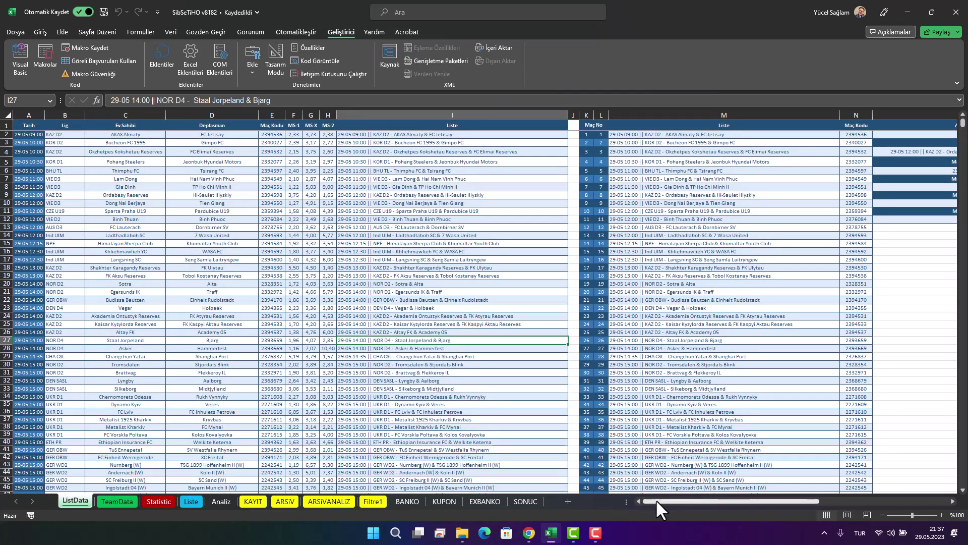
{"action": "left_click_drag", "start_coordinate": [656, 499], "coordinate": [826, 496]}
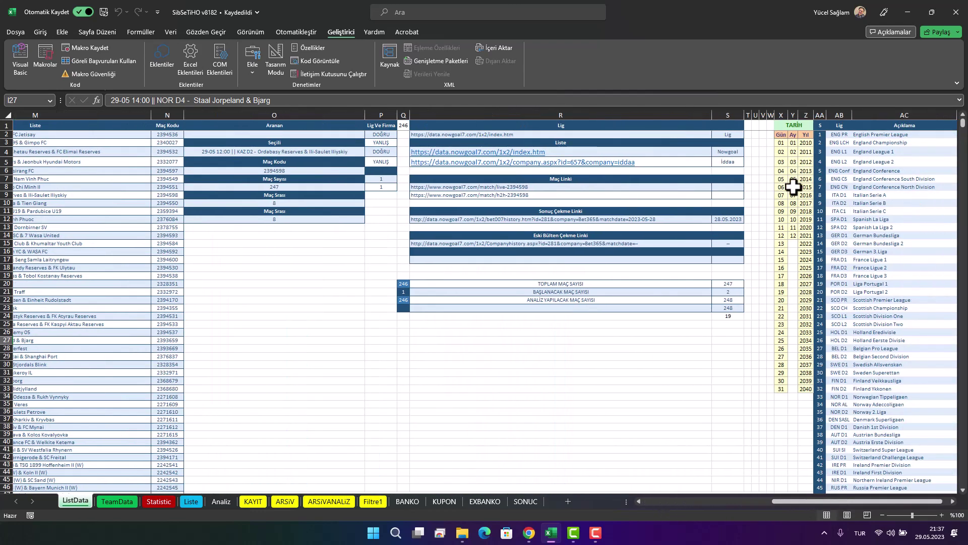
{"action": "scroll", "coordinate": [926, 198], "scroll_direction": "down", "scroll_amount": 6}
{"action": "scroll", "coordinate": [922, 232], "scroll_direction": "down", "scroll_amount": 3}
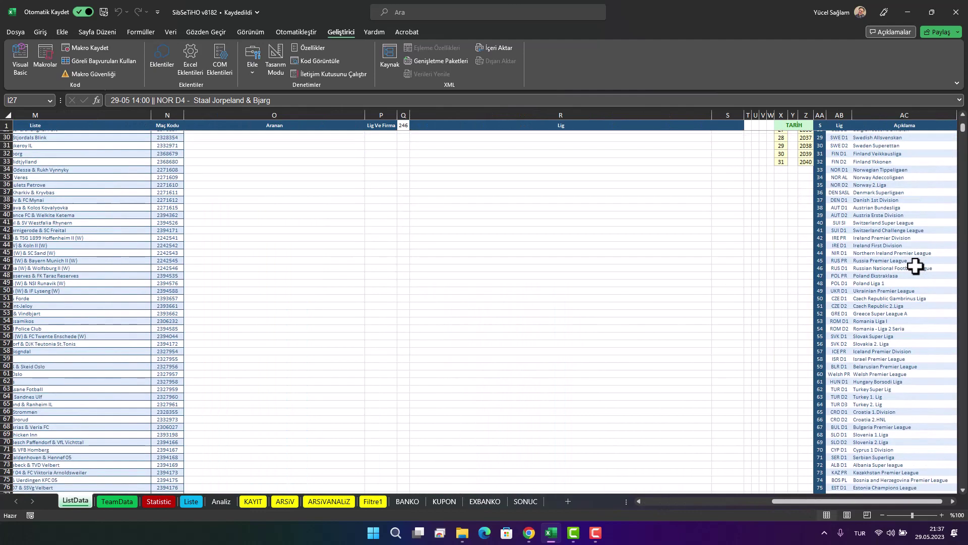
{"action": "scroll", "coordinate": [916, 265], "scroll_direction": "down", "scroll_amount": 9}
{"action": "scroll", "coordinate": [906, 301], "scroll_direction": "down", "scroll_amount": 9}
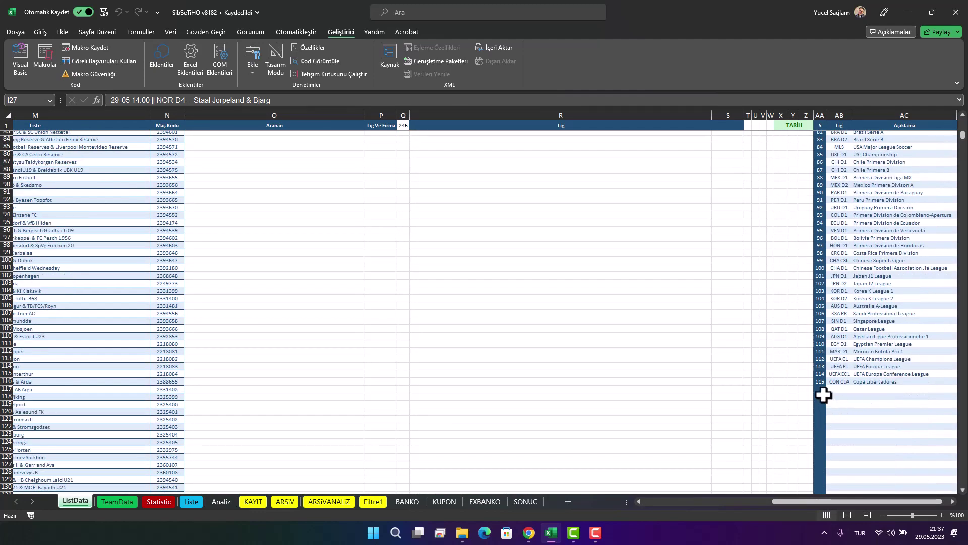
{"action": "scroll", "coordinate": [265, 285], "scroll_direction": "up", "scroll_amount": 5}
{"action": "scroll", "coordinate": [266, 284], "scroll_direction": "up", "scroll_amount": 5}
{"action": "scroll", "coordinate": [265, 284], "scroll_direction": "up", "scroll_amount": 6}
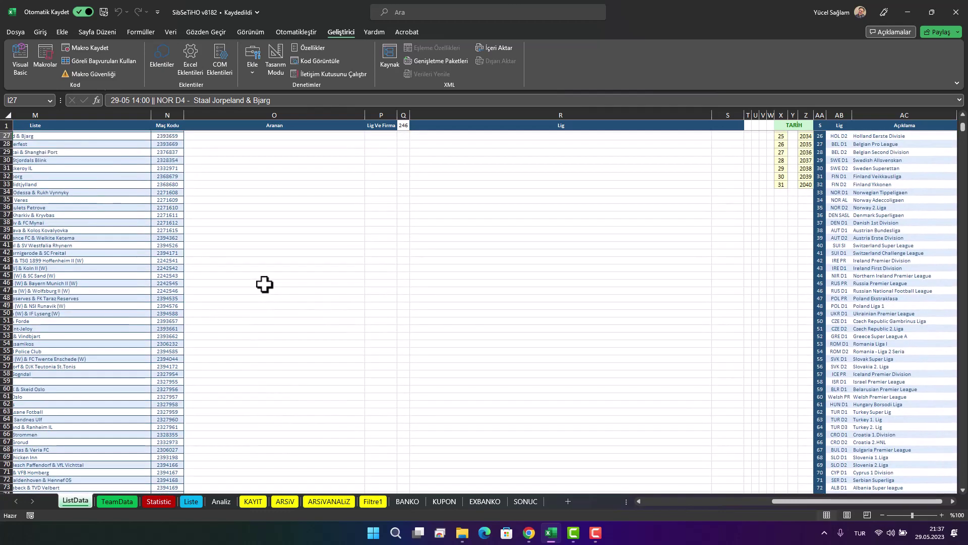
{"action": "scroll", "coordinate": [266, 284], "scroll_direction": "up", "scroll_amount": 6}
{"action": "scroll", "coordinate": [265, 285], "scroll_direction": "up", "scroll_amount": 5}
{"action": "scroll", "coordinate": [265, 284], "scroll_direction": "up", "scroll_amount": 1}
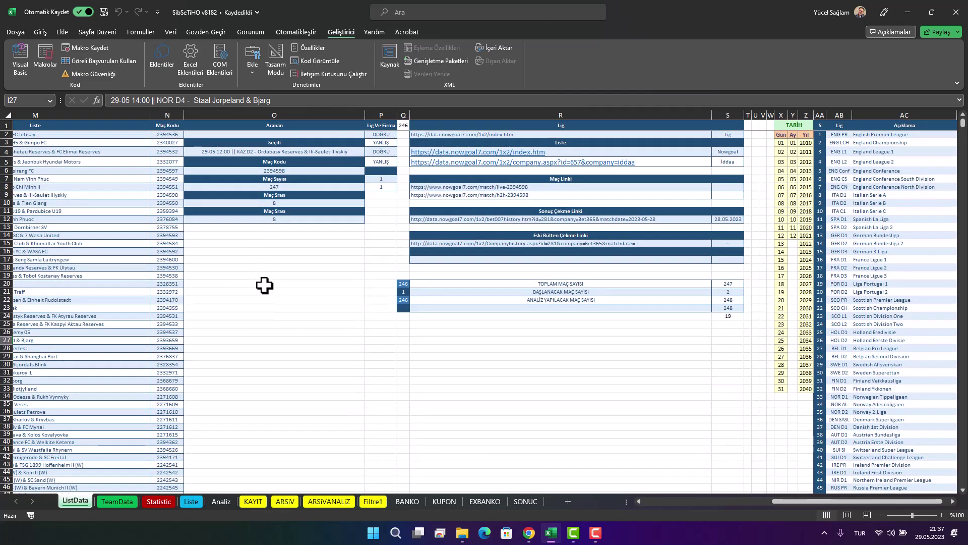
{"action": "scroll", "coordinate": [264, 285], "scroll_direction": "down", "scroll_amount": 1}
{"action": "scroll", "coordinate": [264, 285], "scroll_direction": "down", "scroll_amount": 1}
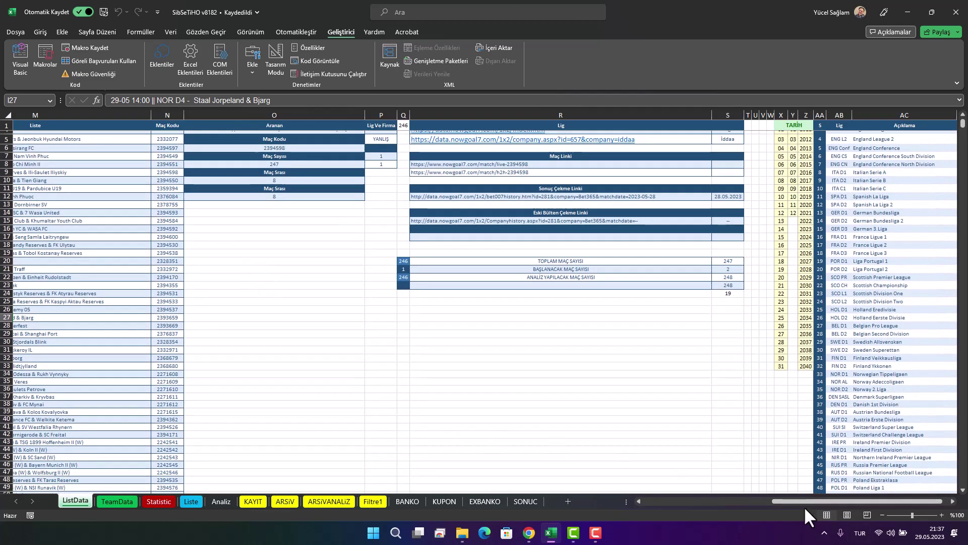
{"action": "left_click_drag", "start_coordinate": [804, 501], "coordinate": [677, 501]}
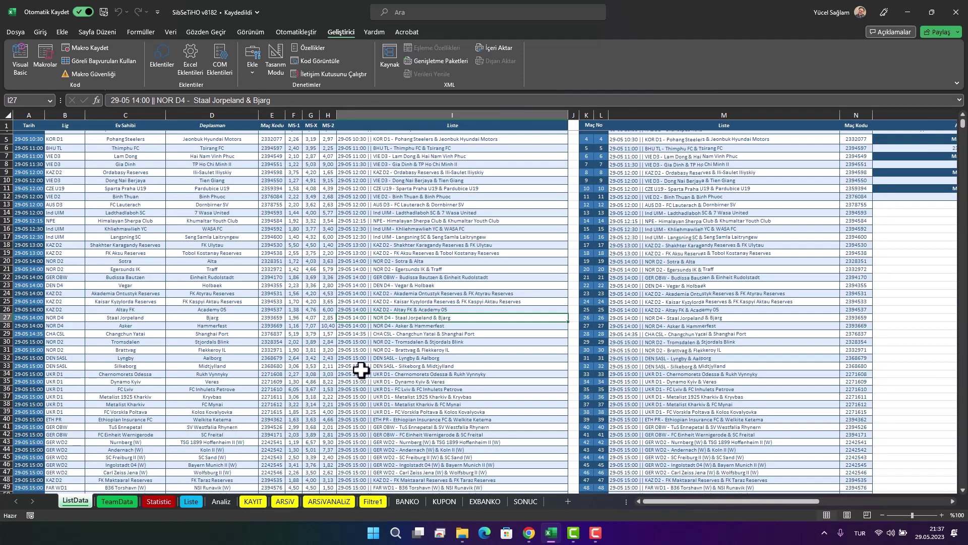
{"action": "left_click", "coordinate": [529, 533]}
{"action": "left_click", "coordinate": [530, 537]}
{"action": "scroll", "coordinate": [426, 400], "scroll_direction": "down", "scroll_amount": 2}
{"action": "scroll", "coordinate": [426, 400], "scroll_direction": "up", "scroll_amount": 3}
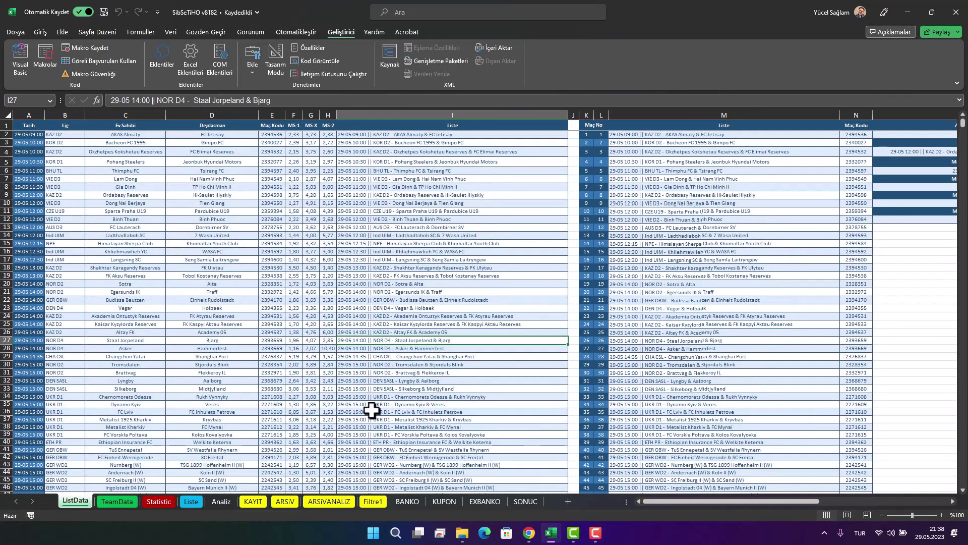
Step: Open the YouTube channel's Katıl membership dialog listing tiers from ERBAŞ to GENERAL
{"action": "left_click", "coordinate": [531, 533]}
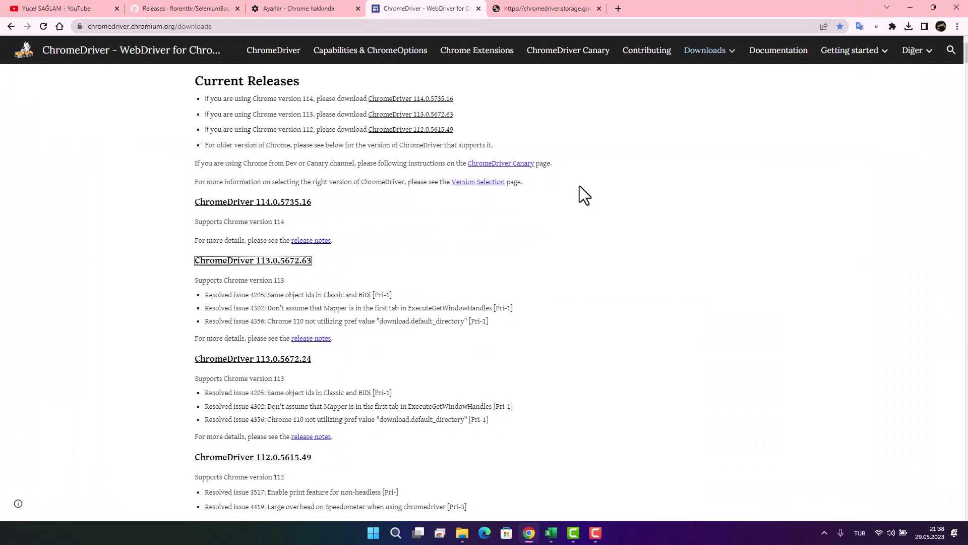
{"action": "left_click", "coordinate": [71, 8]}
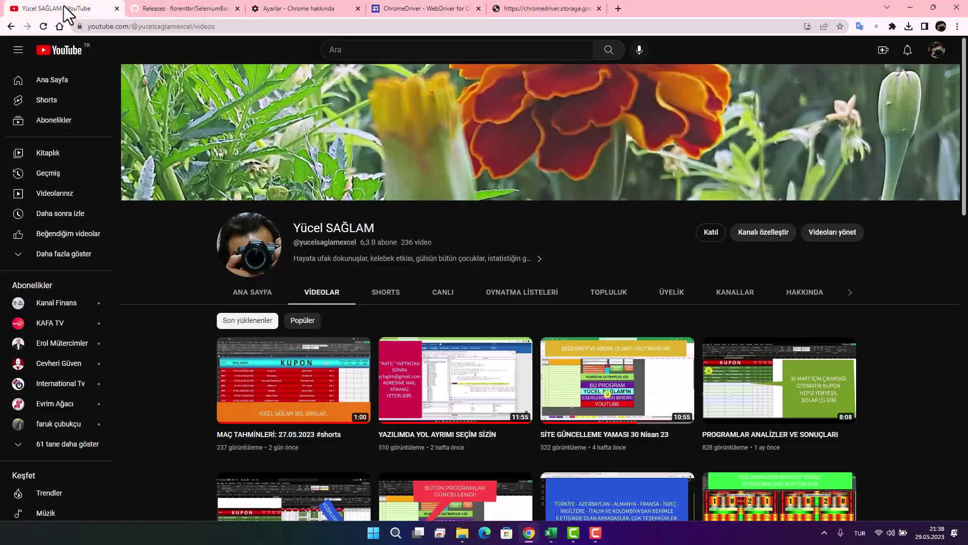
{"action": "left_click", "coordinate": [708, 233]}
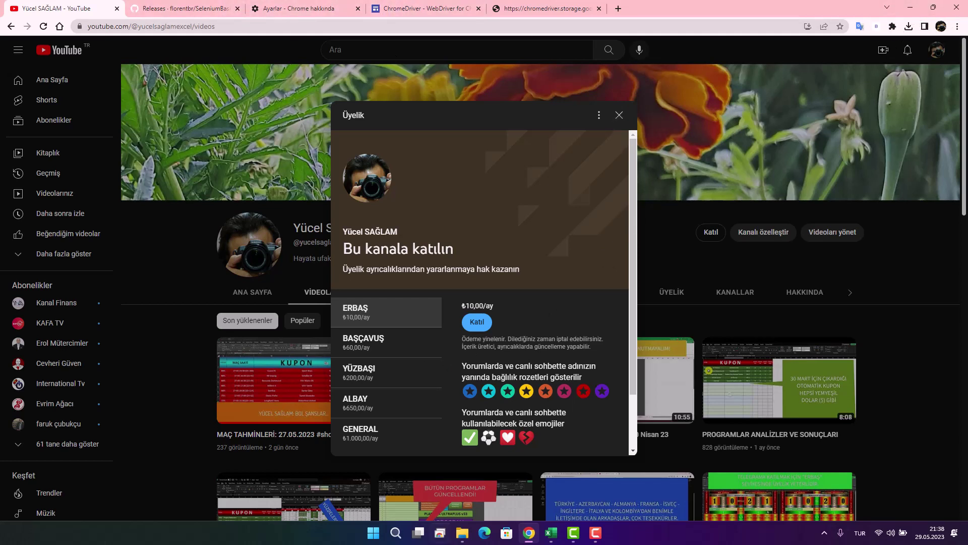
Step: Bring up Excel's BANKO sheet and review its banker picks from 25 to 29 May
{"action": "left_click", "coordinate": [557, 538]}
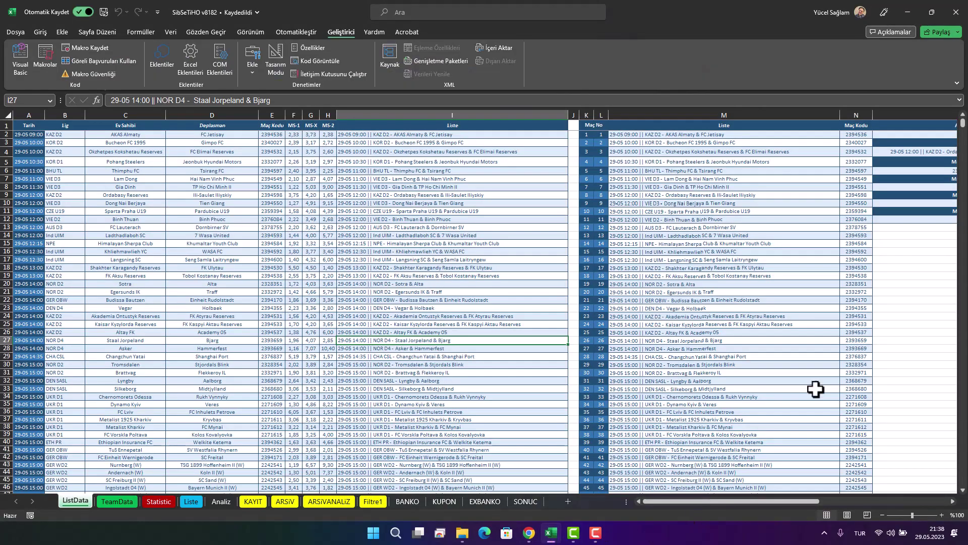
{"action": "left_click_drag", "start_coordinate": [679, 500], "coordinate": [863, 494]}
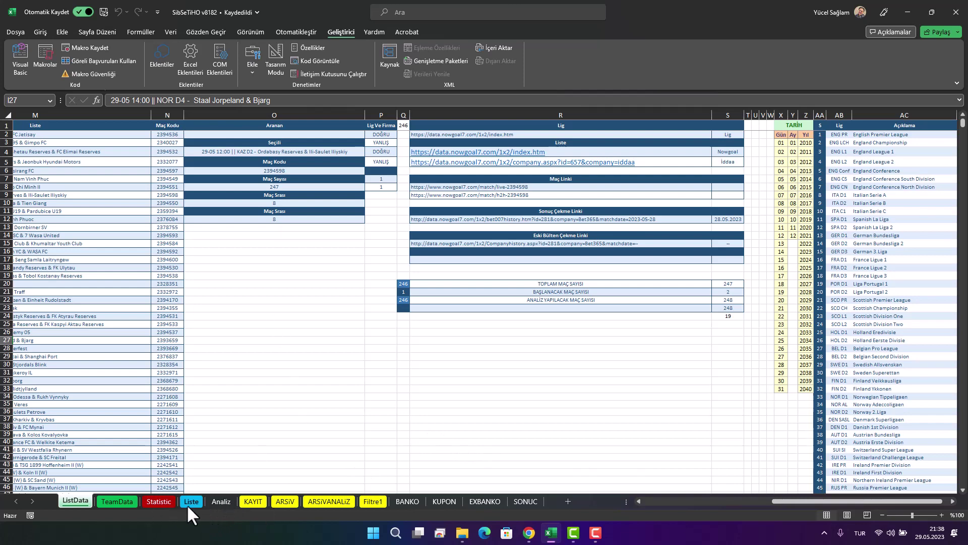
{"action": "left_click", "coordinate": [409, 501]}
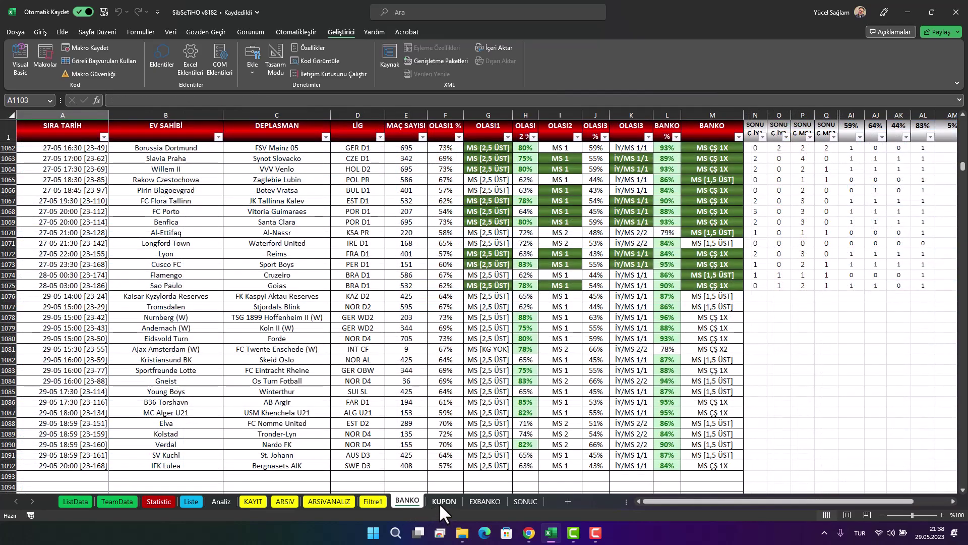
{"action": "scroll", "coordinate": [539, 419], "scroll_direction": "up", "scroll_amount": 1}
{"action": "scroll", "coordinate": [538, 419], "scroll_direction": "up", "scroll_amount": 3}
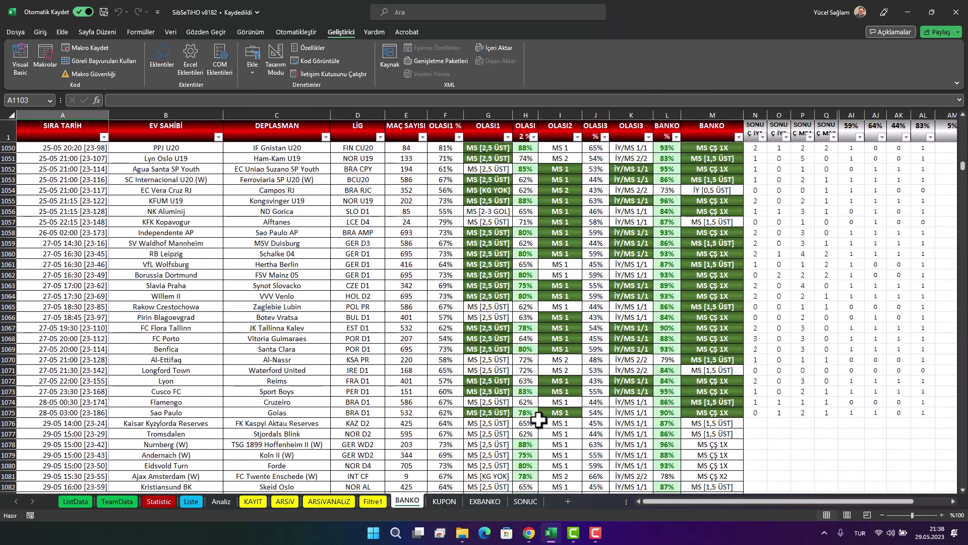
{"action": "scroll", "coordinate": [539, 419], "scroll_direction": "up", "scroll_amount": 2}
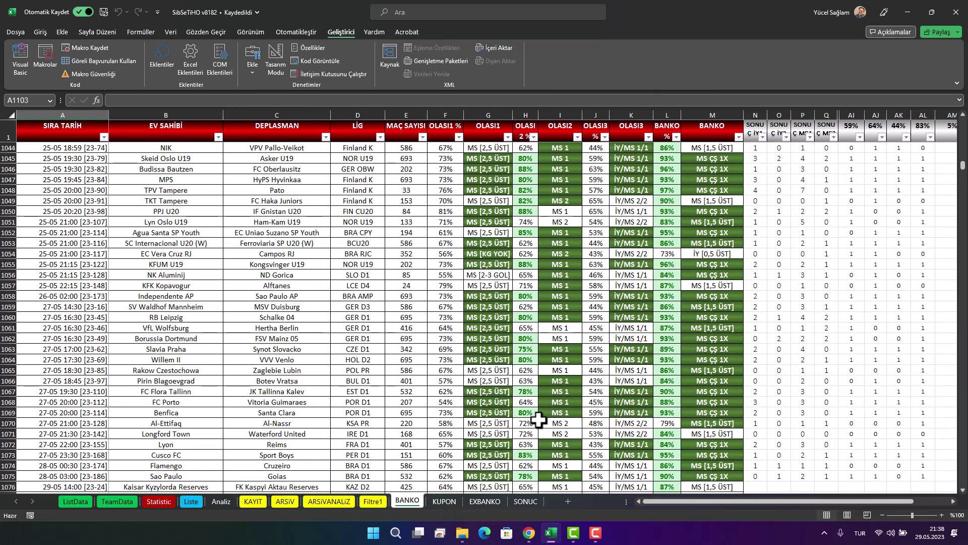
{"action": "scroll", "coordinate": [538, 419], "scroll_direction": "down", "scroll_amount": 3}
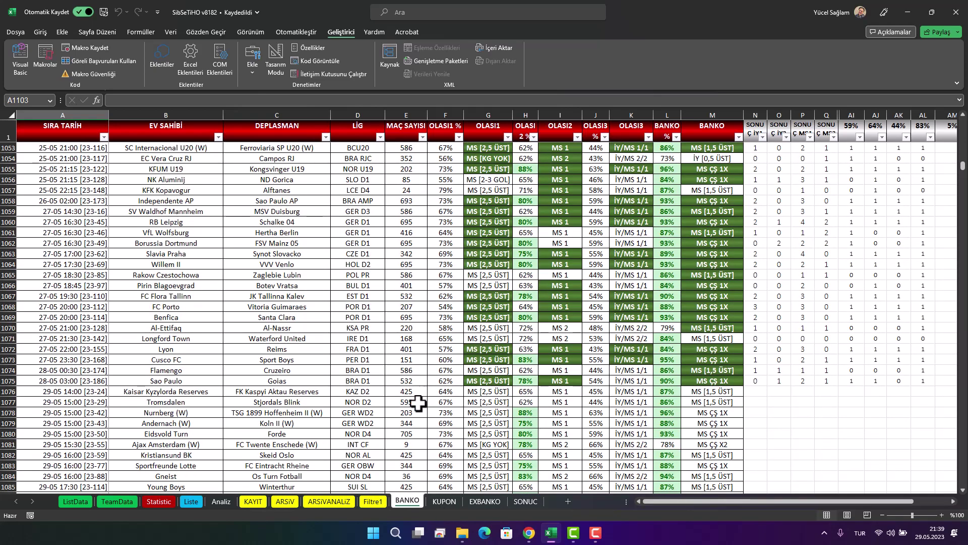
Step: Select KUPON predictions O2:O5, scroll through BANKO, then minimize Excel to reveal ChromeDriver 113.0.5672.63
{"action": "left_click", "coordinate": [444, 502]}
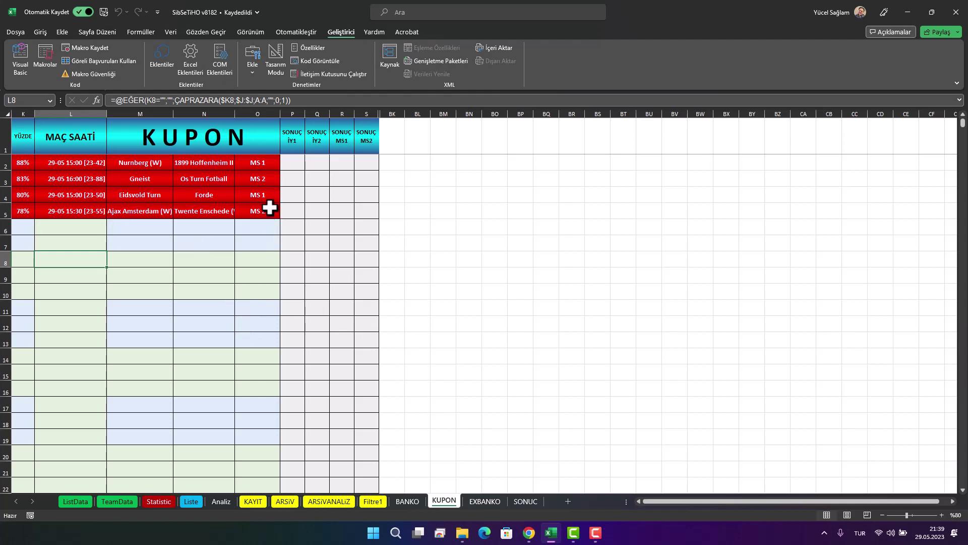
{"action": "left_click_drag", "start_coordinate": [257, 167], "coordinate": [258, 209]}
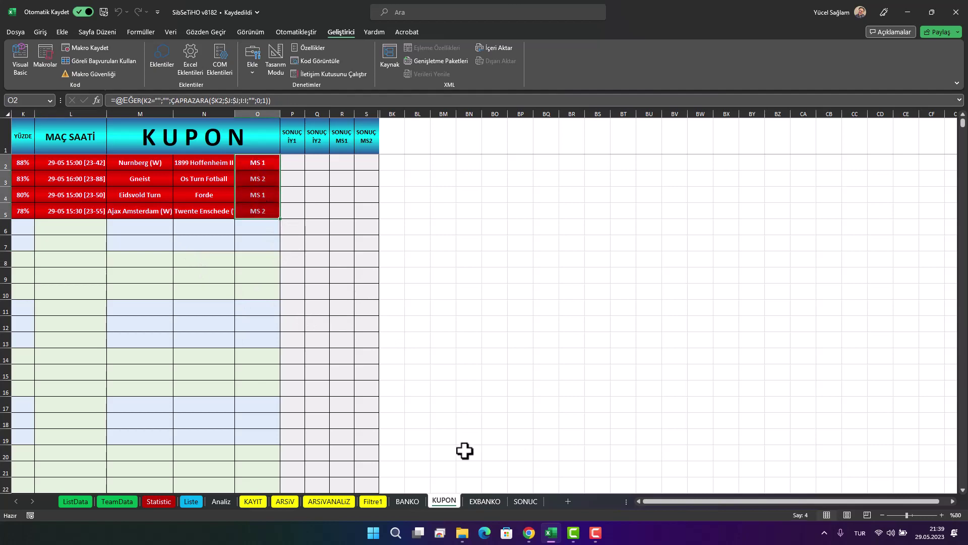
{"action": "left_click", "coordinate": [415, 502]}
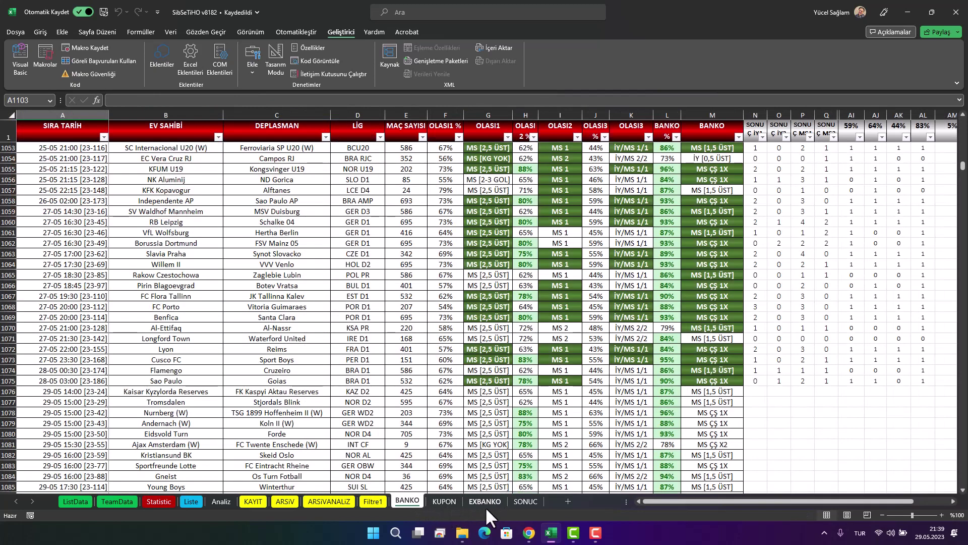
{"action": "scroll", "coordinate": [679, 359], "scroll_direction": "down", "scroll_amount": 2}
{"action": "scroll", "coordinate": [676, 358], "scroll_direction": "down", "scroll_amount": 3}
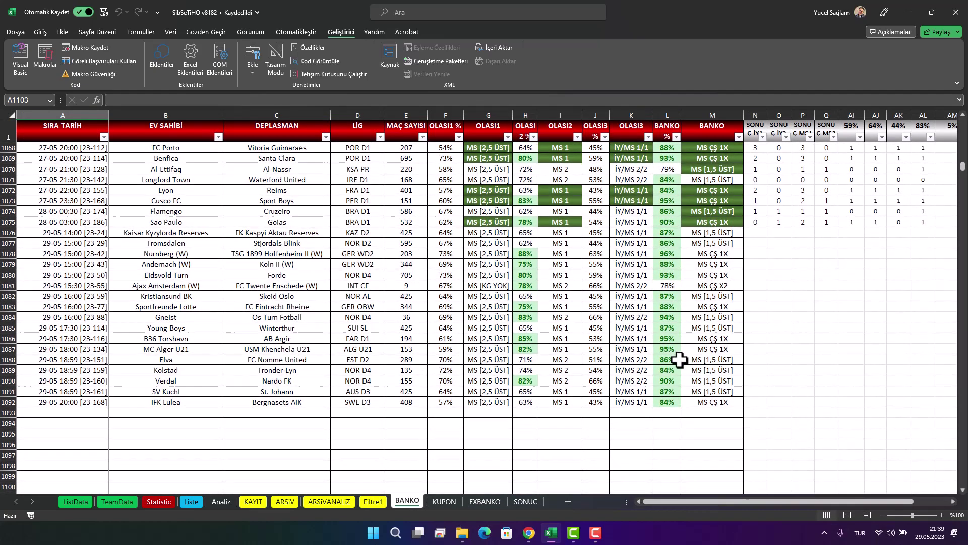
{"action": "scroll", "coordinate": [681, 360], "scroll_direction": "down", "scroll_amount": 1}
{"action": "scroll", "coordinate": [514, 396], "scroll_direction": "down", "scroll_amount": 1}
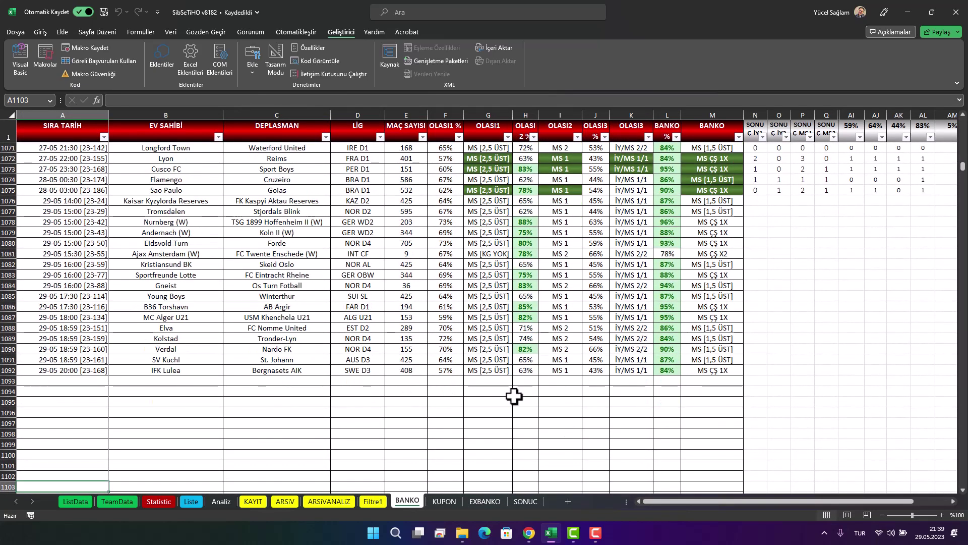
{"action": "left_click", "coordinate": [908, 12]}
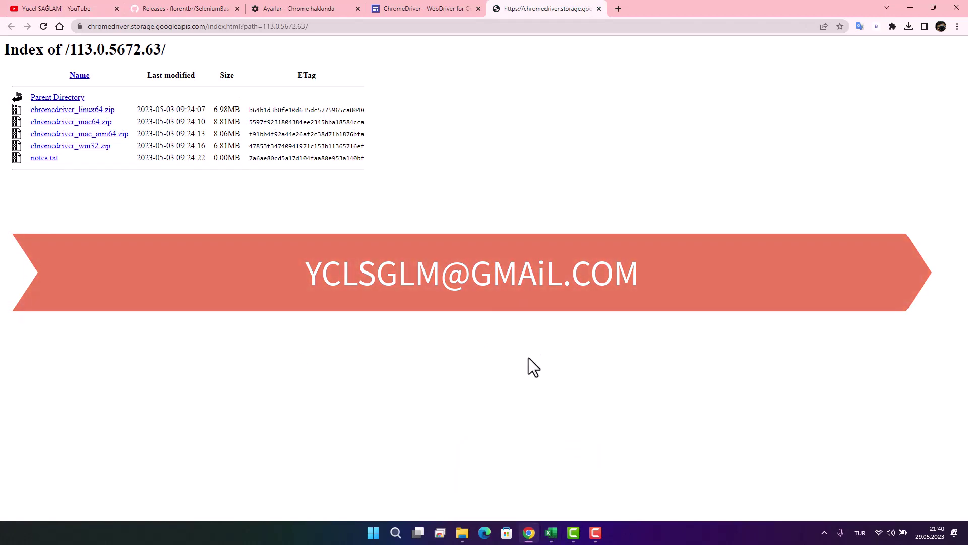
Step: On the YouTube channel's Videos page, reopen the Katıl membership tiers, then close the dialog
{"action": "key", "text": "ctrl+1"}
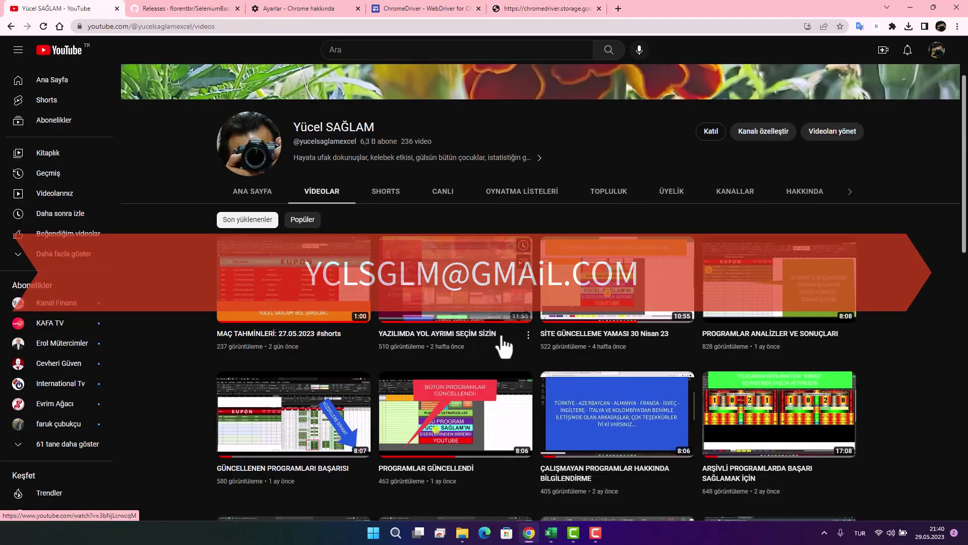
{"action": "scroll", "coordinate": [638, 348], "scroll_direction": "down", "scroll_amount": 3}
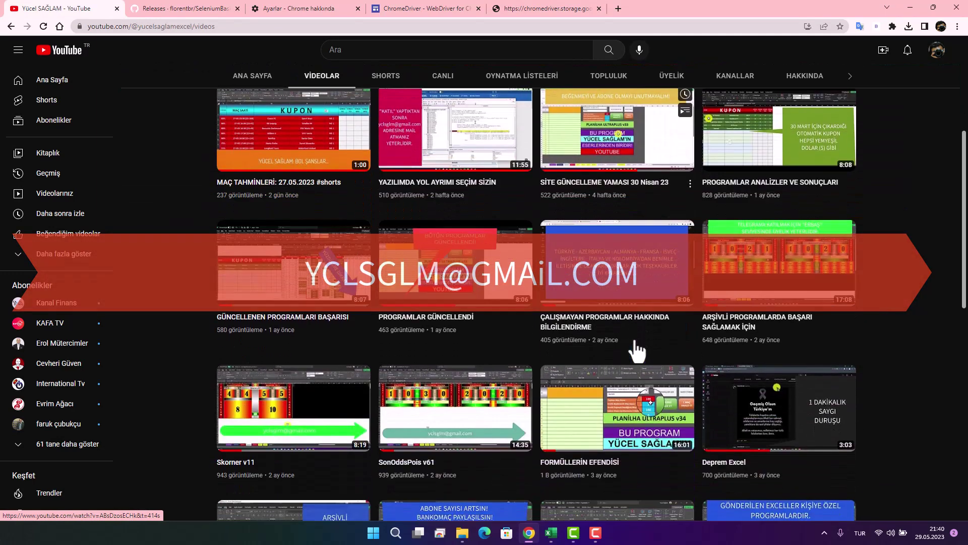
{"action": "scroll", "coordinate": [638, 350], "scroll_direction": "down", "scroll_amount": 4}
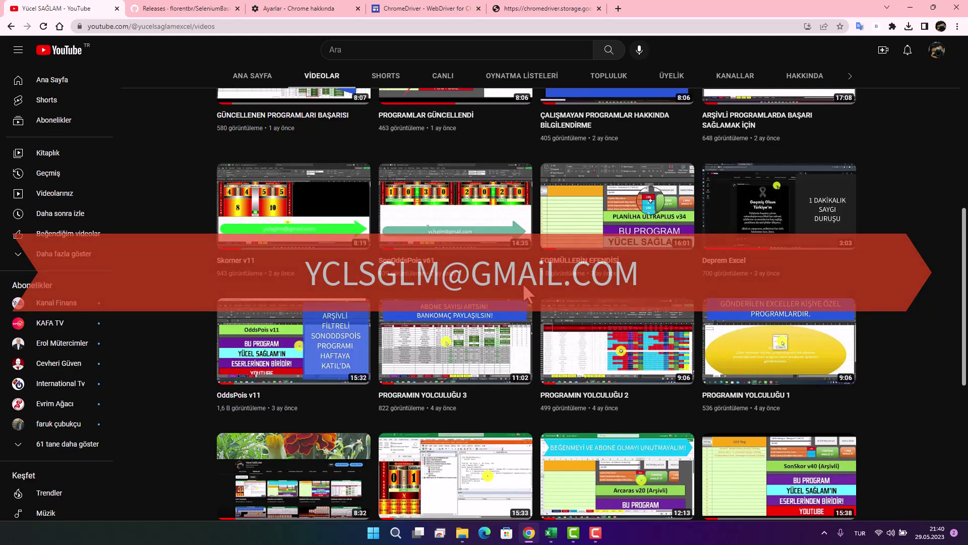
{"action": "scroll", "coordinate": [791, 280], "scroll_direction": "up", "scroll_amount": 2}
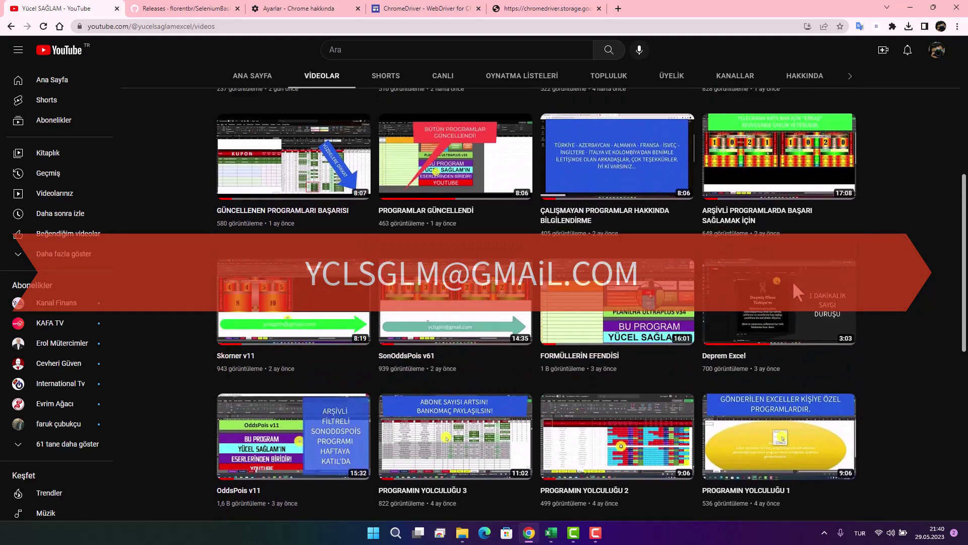
{"action": "scroll", "coordinate": [791, 281], "scroll_direction": "up", "scroll_amount": 5}
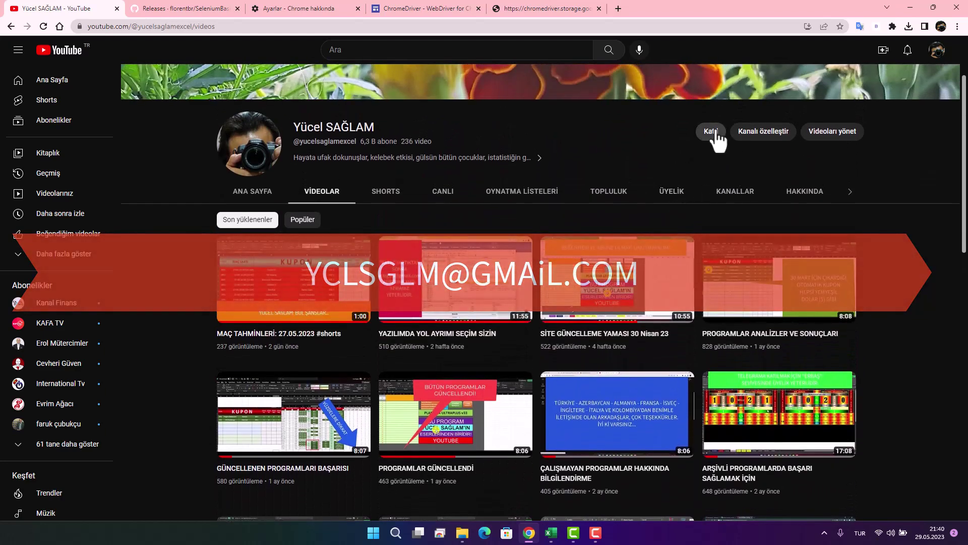
{"action": "left_click", "coordinate": [715, 132]}
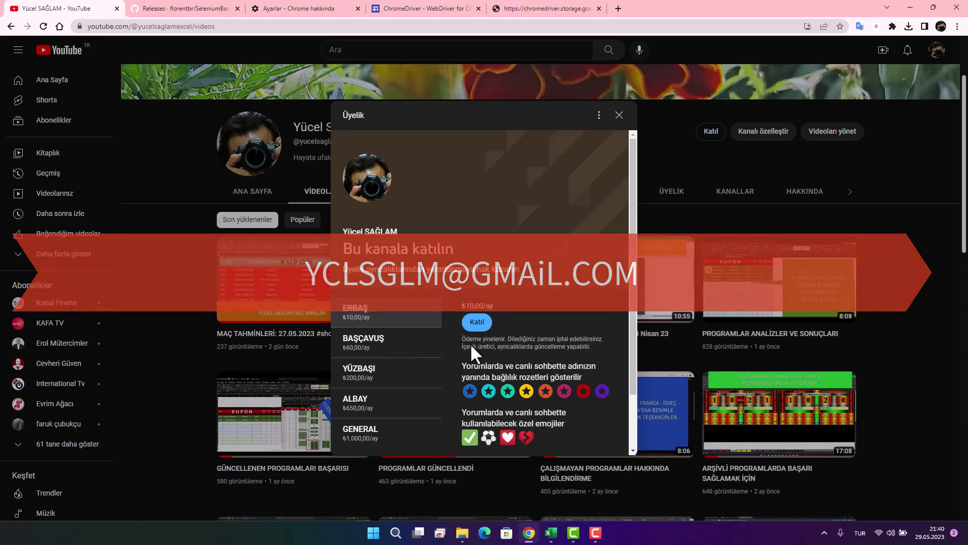
{"action": "left_click", "coordinate": [620, 115]}
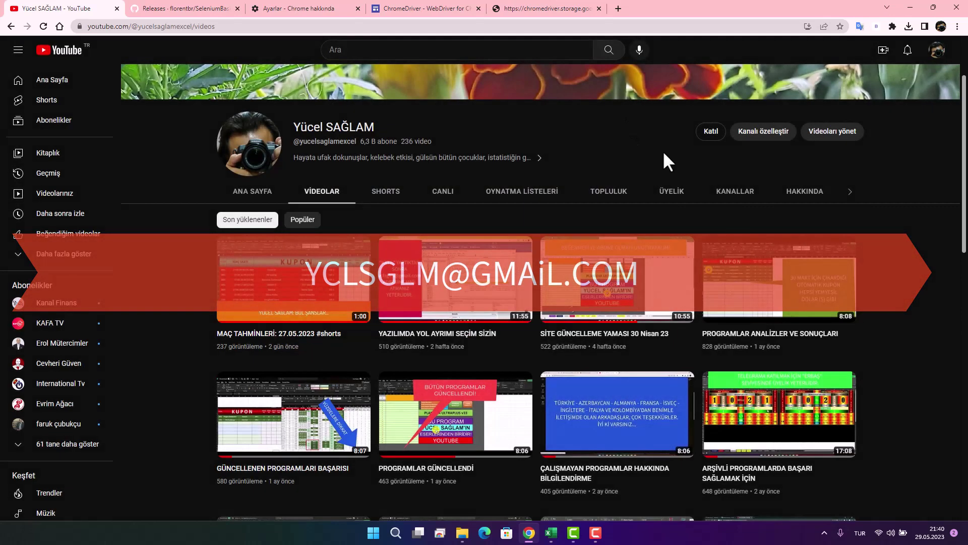